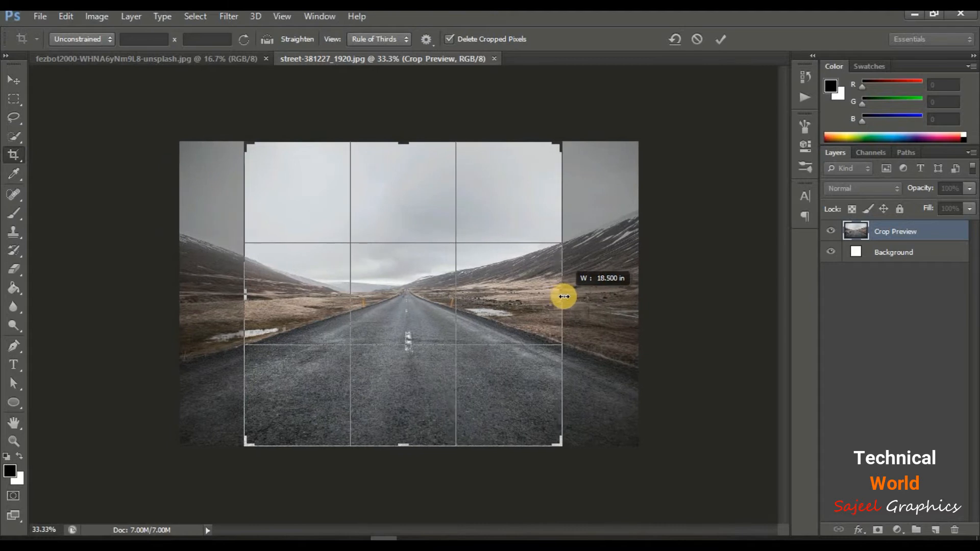
Crop both sides of the road photo to a narrower frame centred on the road and extend the canvas above the sky.
left_click_drag(240, 295, 245, 292)
key("Return")
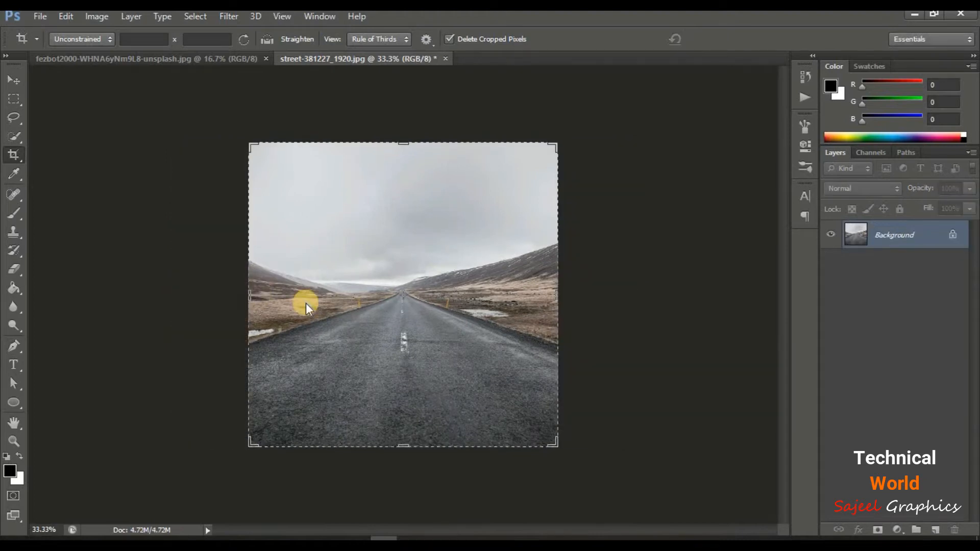
left_click_drag(400, 142, 395, 96)
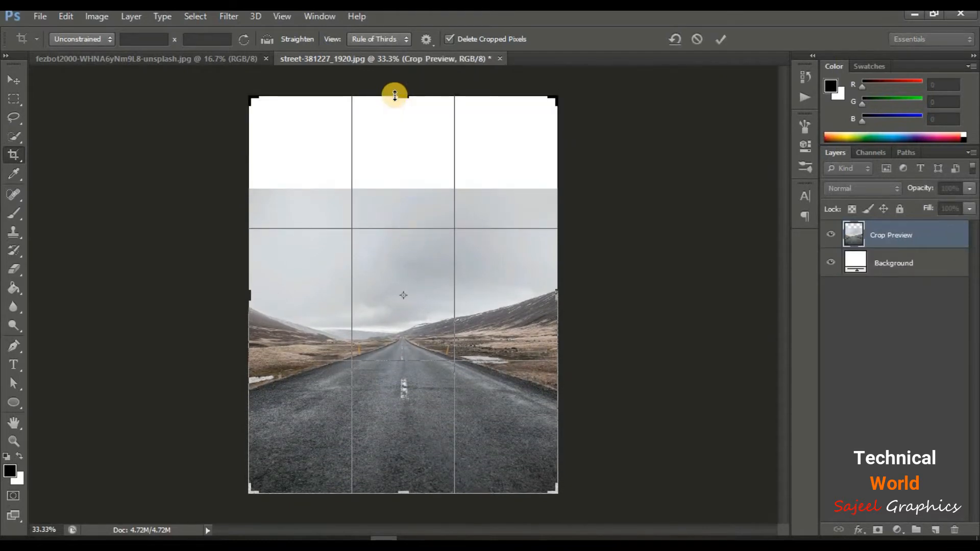
left_click(11, 104)
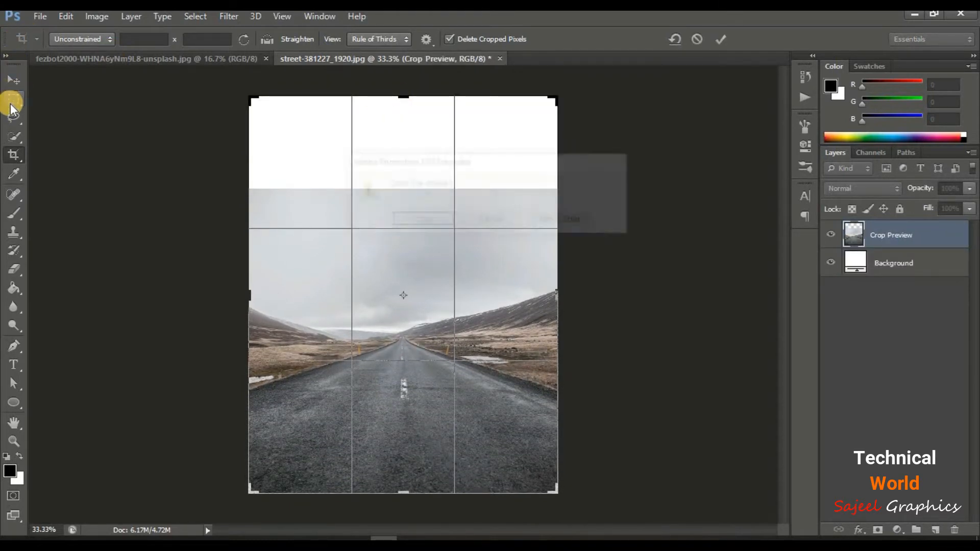
left_click(403, 218)
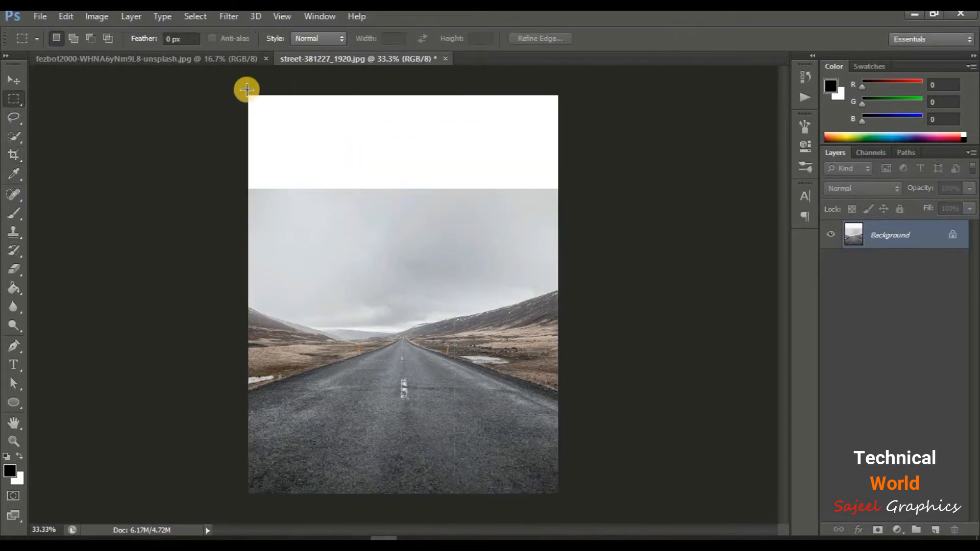
Select the blank area above the sky with a strip of sky, fill it using Content-Aware at 100% opacity, and deselect.
left_click_drag(246, 91, 597, 215)
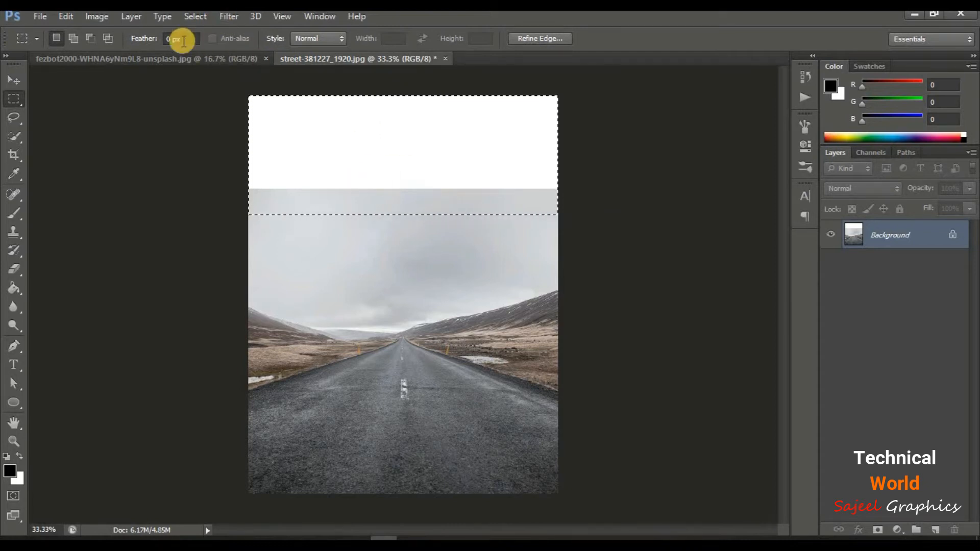
left_click(69, 17)
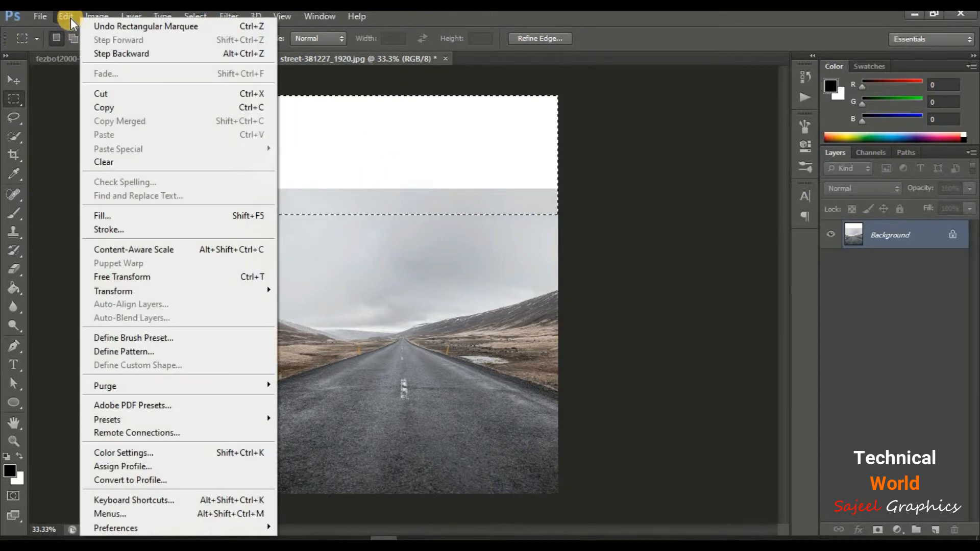
left_click(130, 222)
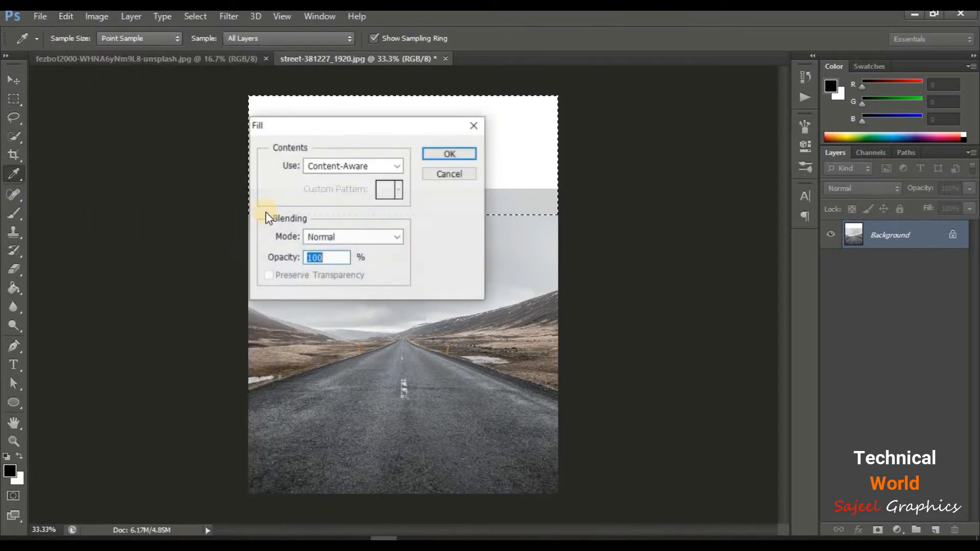
left_click(394, 166)
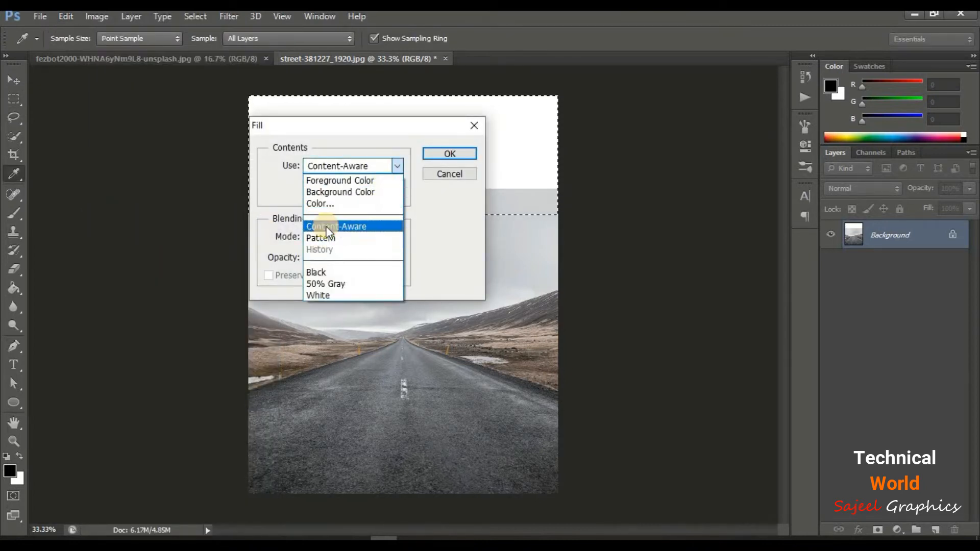
left_click(336, 225)
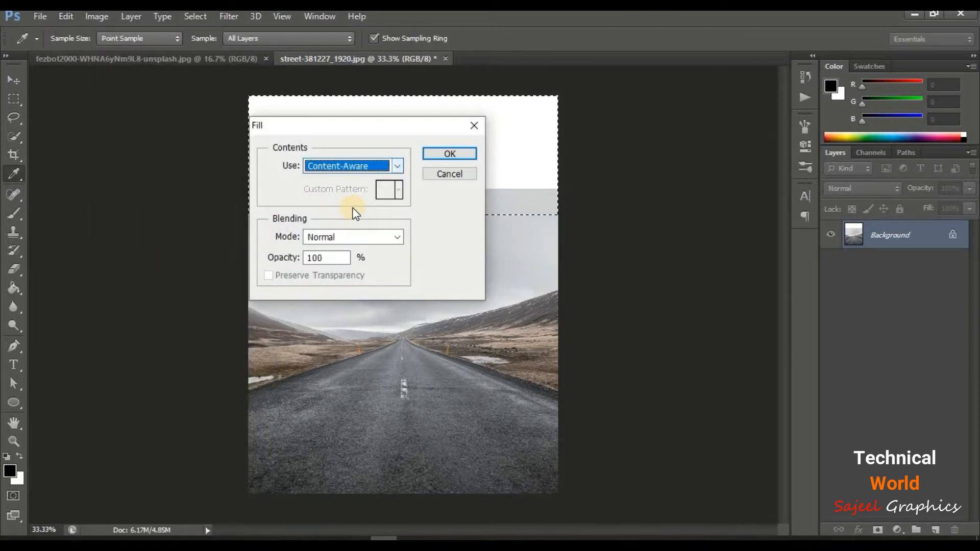
left_click(449, 153)
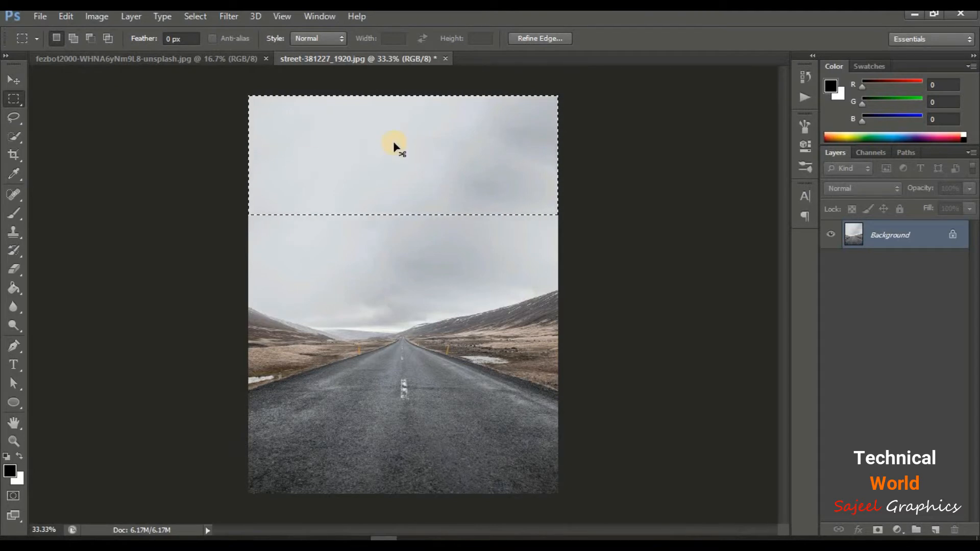
key("ctrl+d")
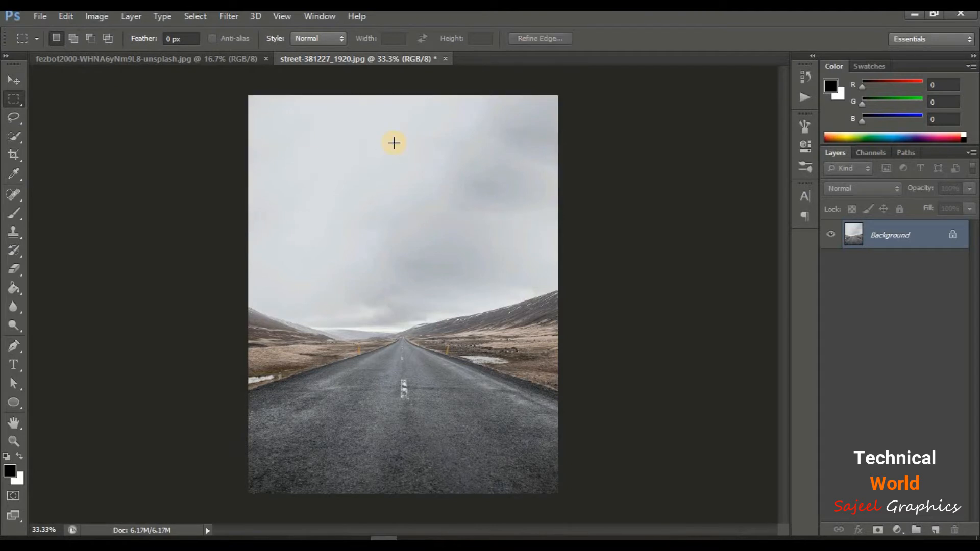
Convert the locked background of the road photo into a regular layer and rename it road 0.
double_click(929, 239)
left_click(556, 200)
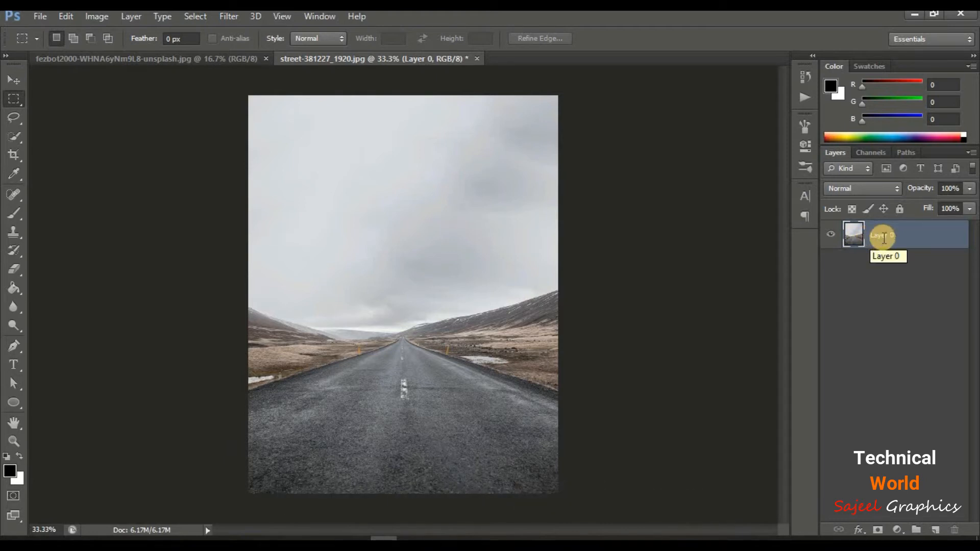
double_click(883, 236)
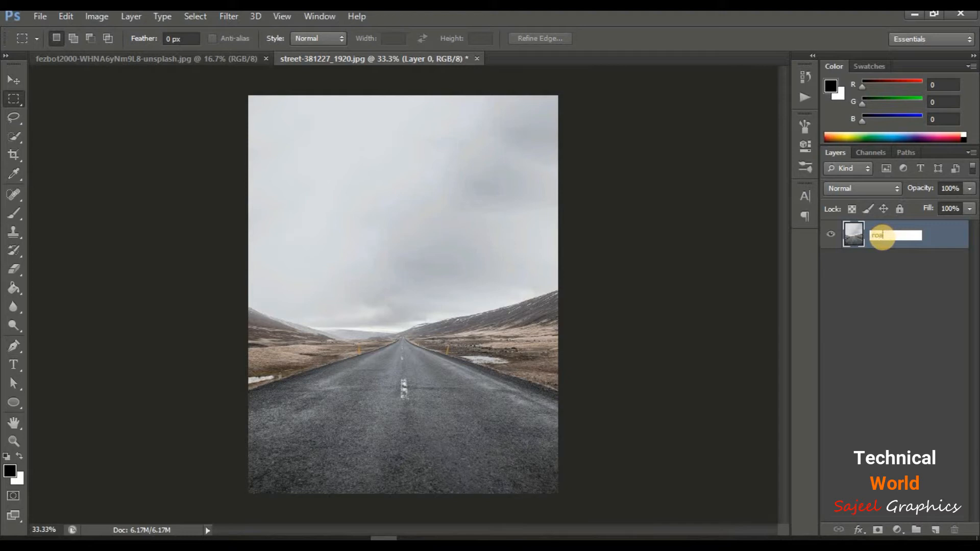
type("road 0")
left_click(887, 294)
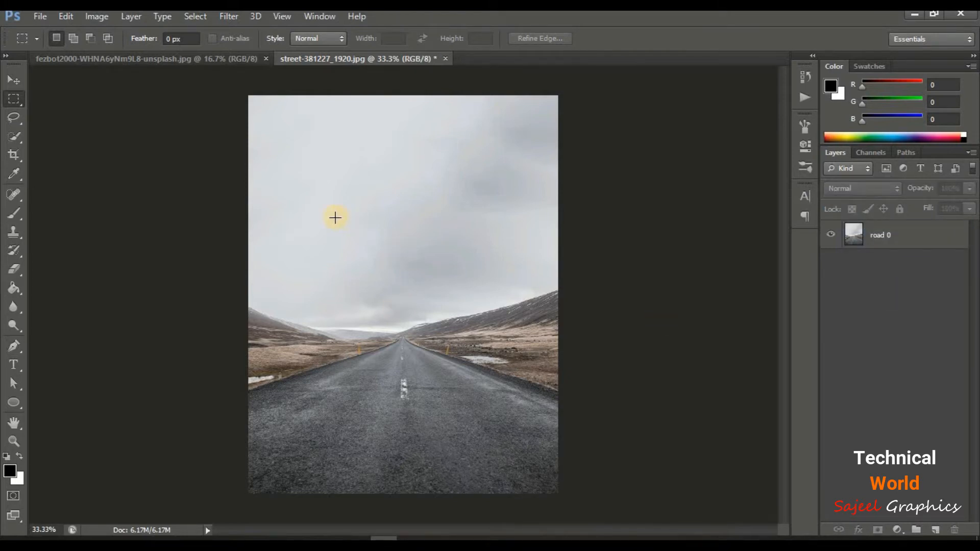
Duplicate the background layer of the woman-in-the-sea photo and move the copy into the road document.
left_click(242, 56)
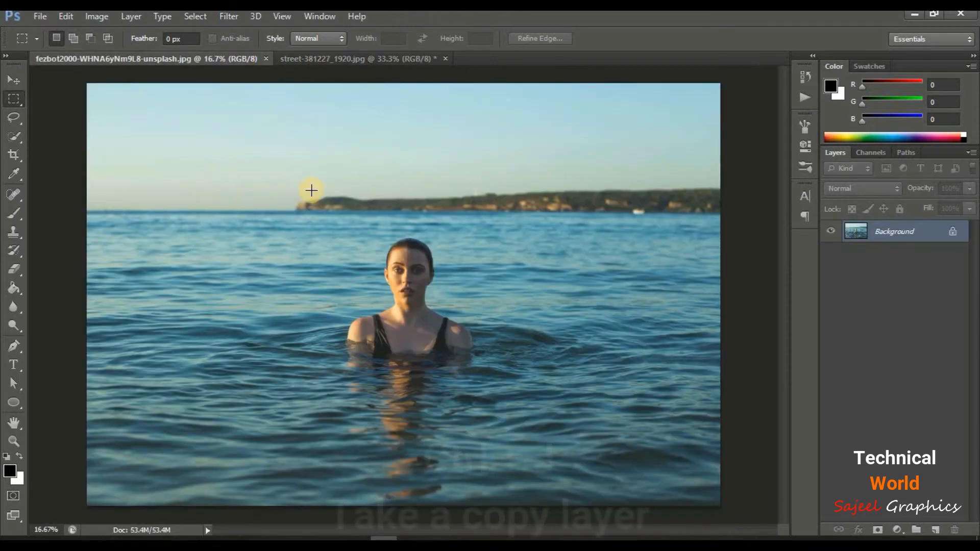
key("ctrl+j")
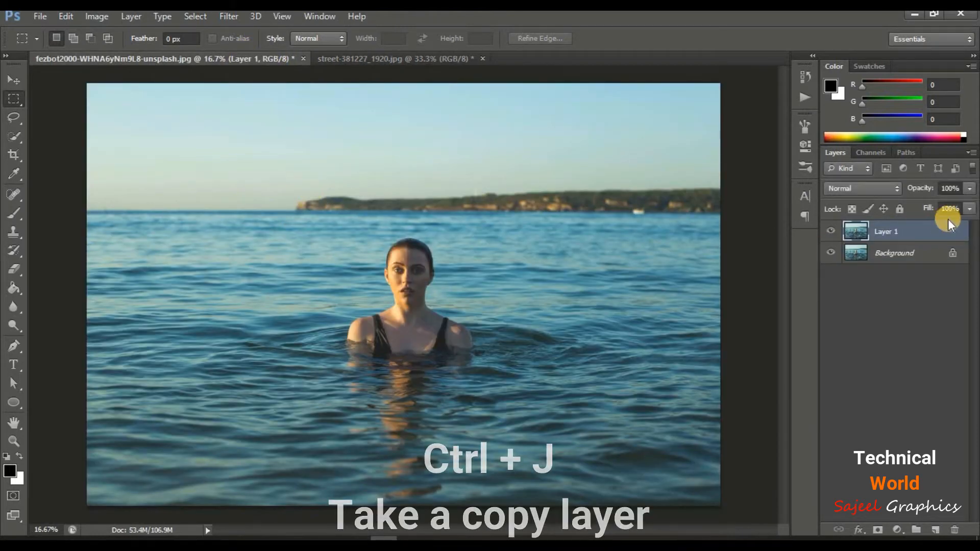
left_click(16, 79)
left_click_drag(281, 160, 298, 299)
left_click_drag(294, 194, 256, 81)
left_click_drag(311, 281, 306, 249)
left_click_drag(439, 376, 335, 157)
Scale the sea photo layer down to about 28% in the road document.
key("ctrl+t")
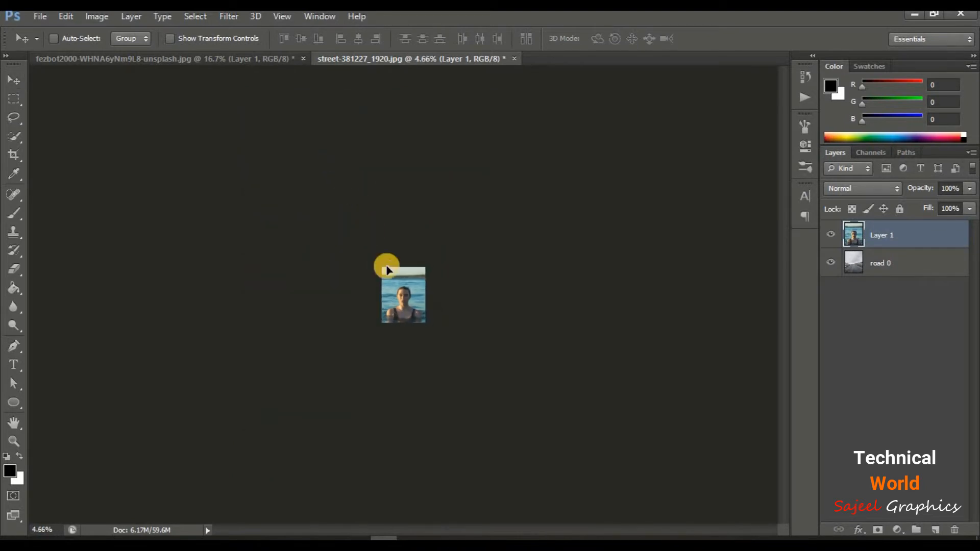
left_click_drag(311, 243, 363, 307)
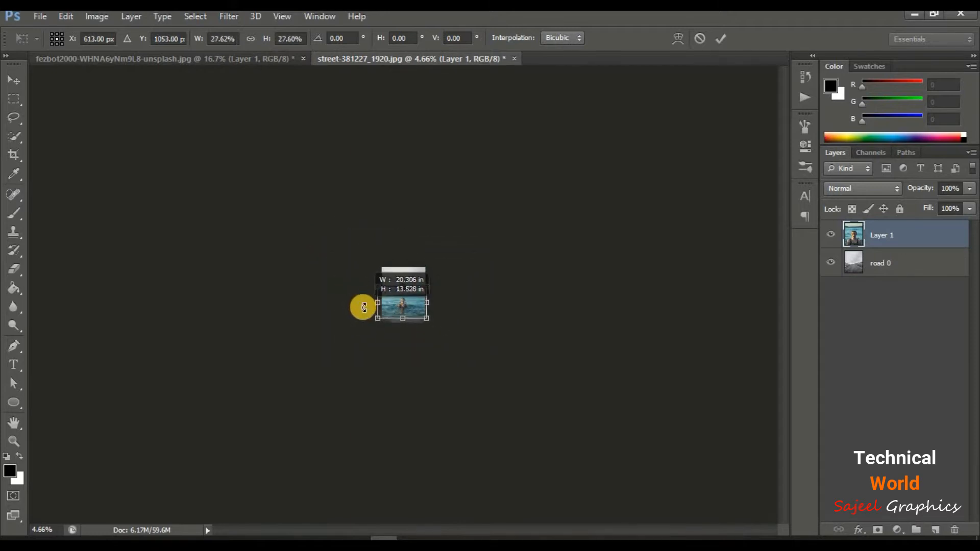
key("Return")
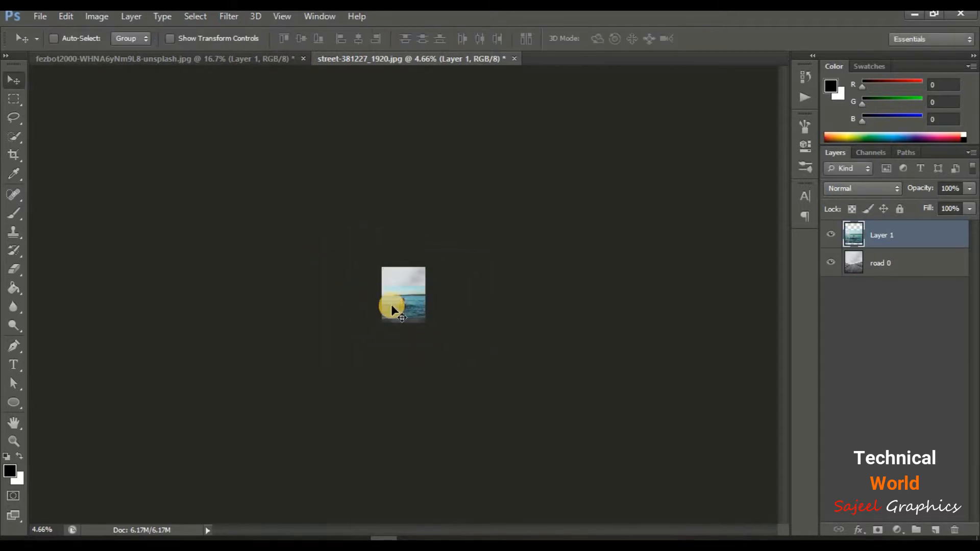
Move the sea photo layer down over the road and reduce its opacity to 45%.
key("ctrl+0")
left_click_drag(431, 389, 435, 427)
left_click_drag(919, 190, 881, 192)
mouse_move(421, 438)
left_mouse_down()
mouse_move(415, 425)
mouse_move(423, 434)
left_mouse_up()
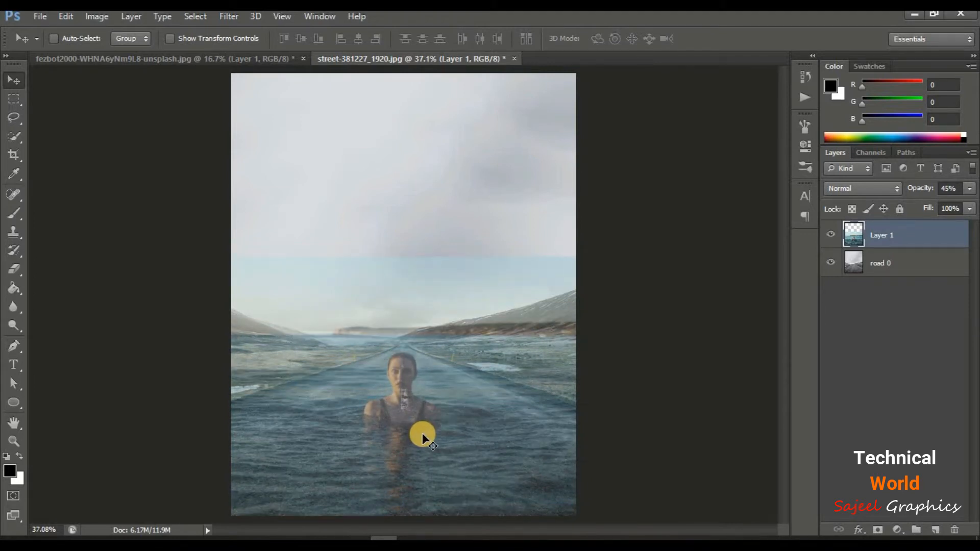
Scale the sea layer to about 95%, align its lower edge with the canvas bottom, and restore its opacity to 100%.
key("ctrl+t")
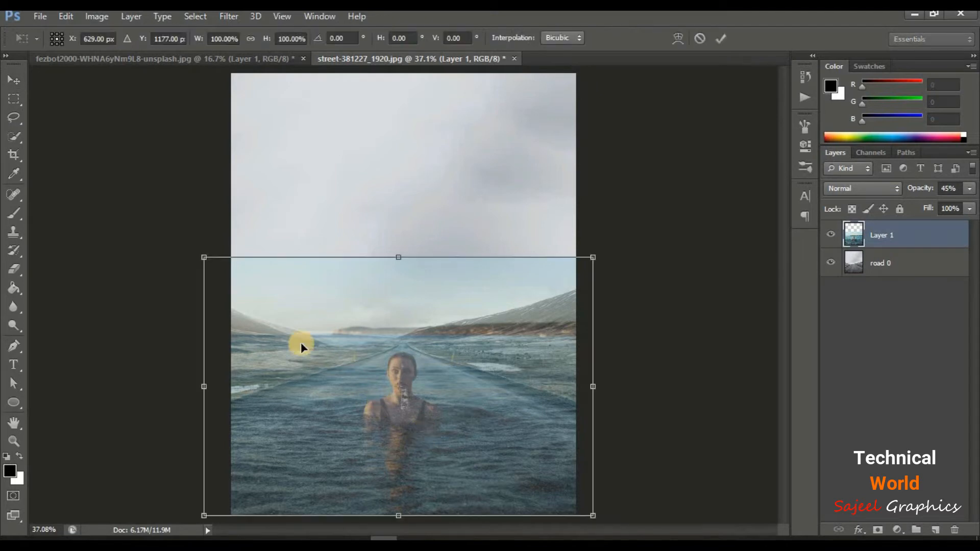
left_click_drag(204, 257, 213, 262)
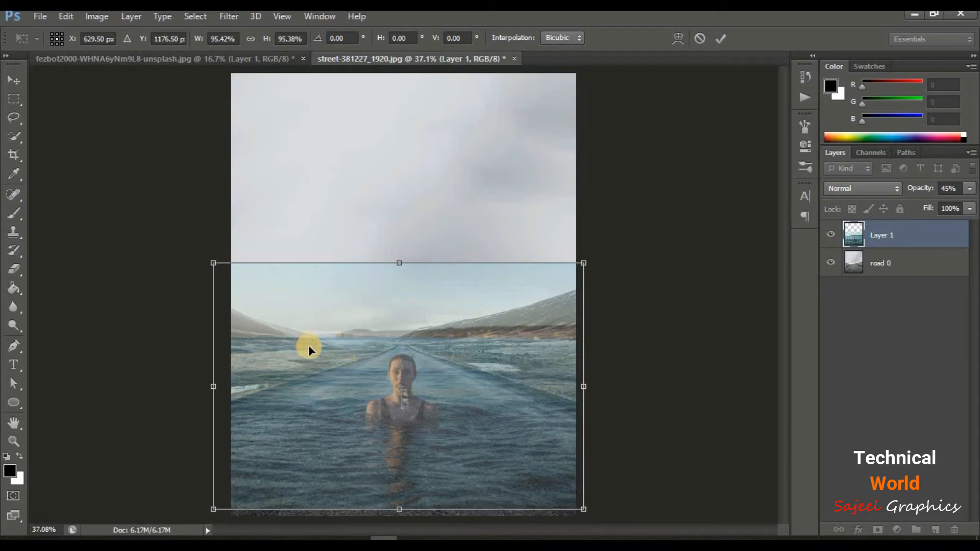
left_click_drag(309, 346, 310, 350)
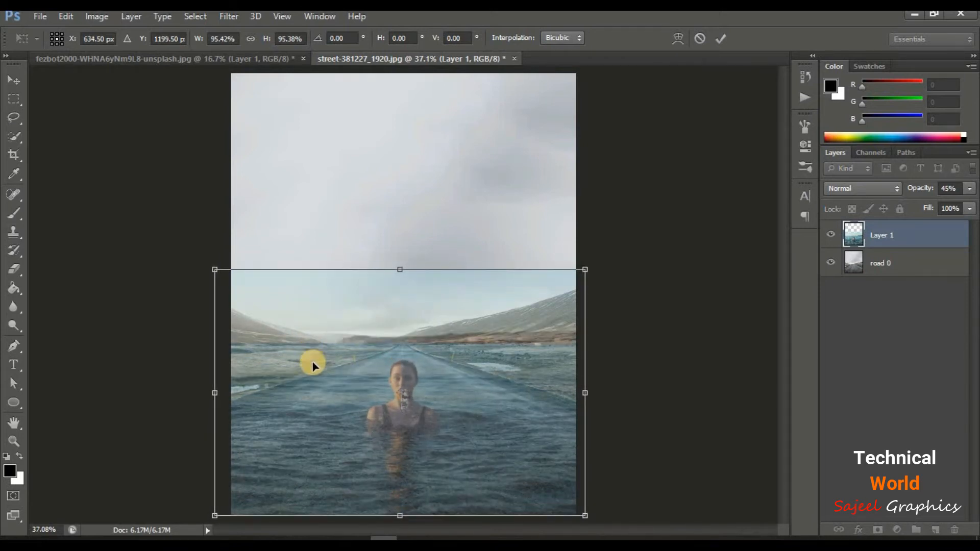
key("Return")
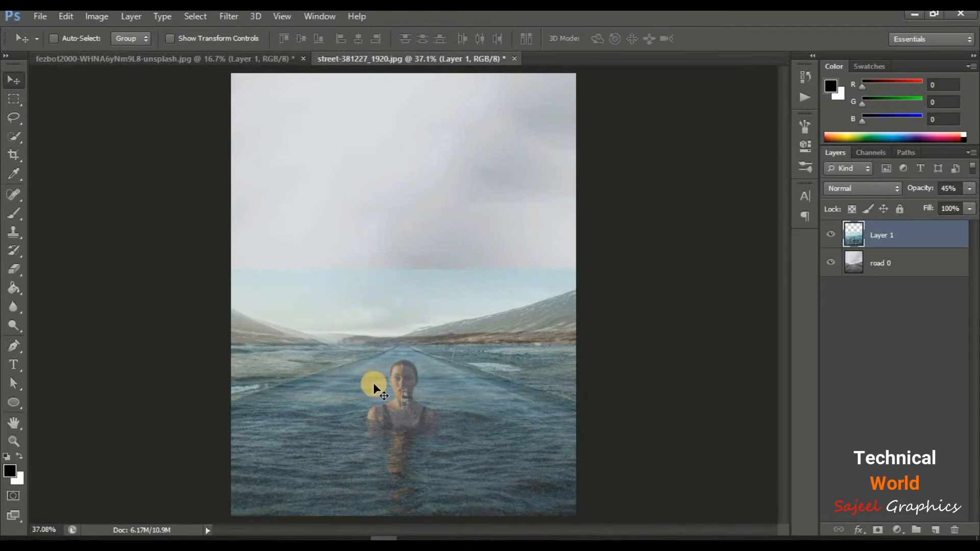
key("0")
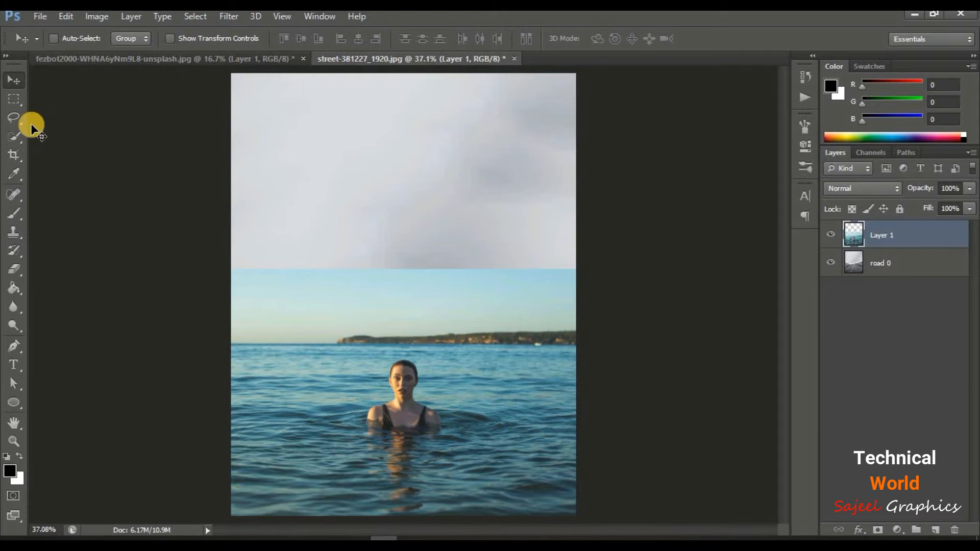
Select the woman's head, neck and shoulders with the Quick Selection tool and subtract the spill beside the shoulder in shadow.
left_click(16, 133)
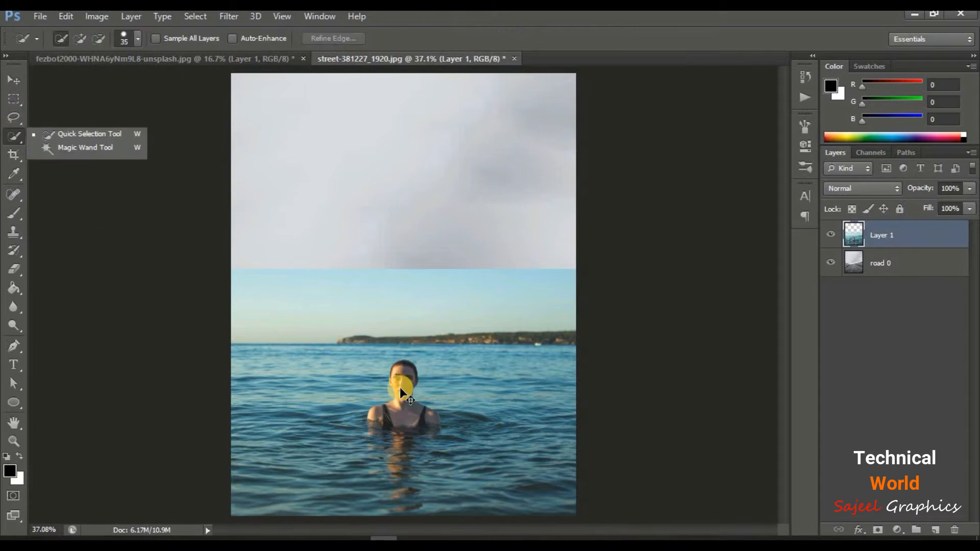
scroll(398, 396, "up", 4)
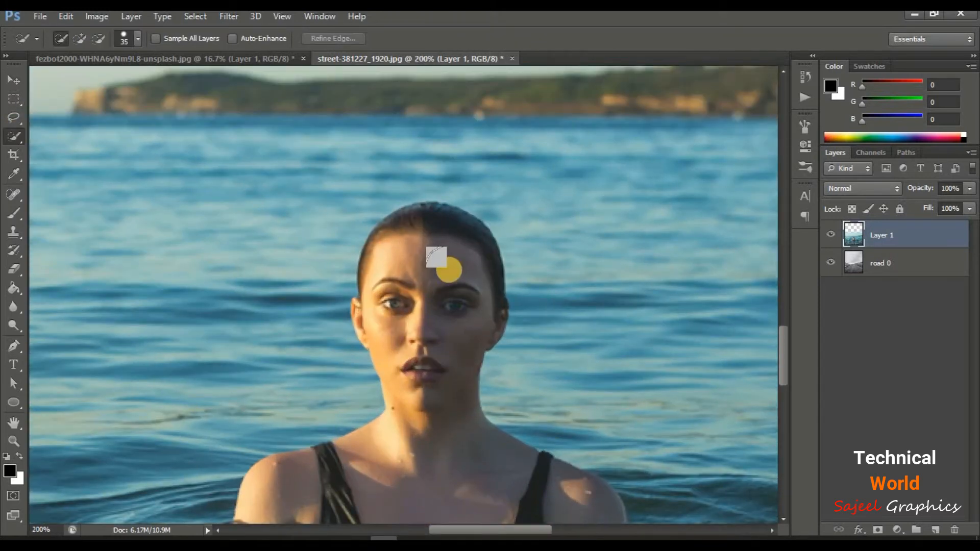
mouse_move(438, 241)
left_mouse_down()
mouse_move(426, 237)
mouse_move(390, 284)
mouse_move(413, 365)
left_mouse_up()
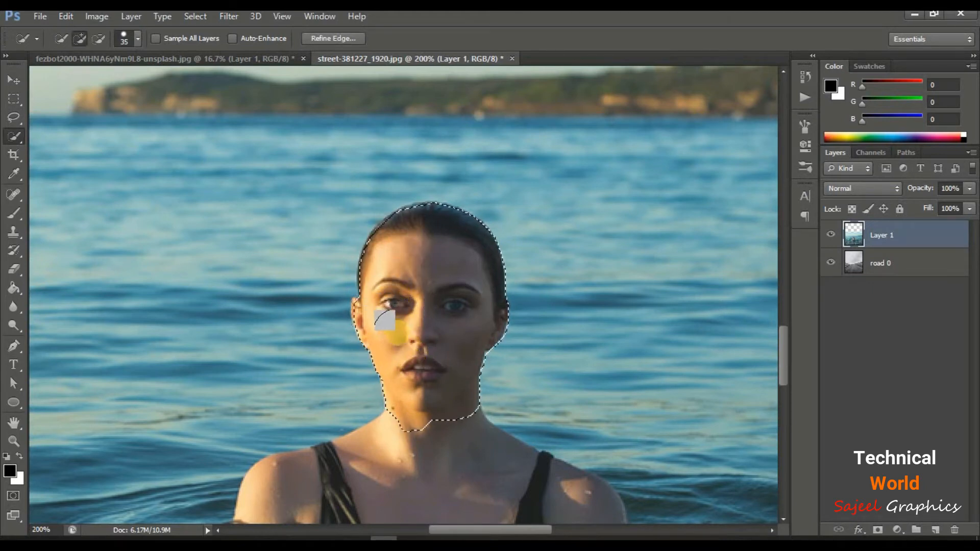
mouse_move(433, 441)
left_mouse_down()
mouse_move(317, 500)
mouse_move(561, 496)
mouse_move(542, 486)
left_mouse_up()
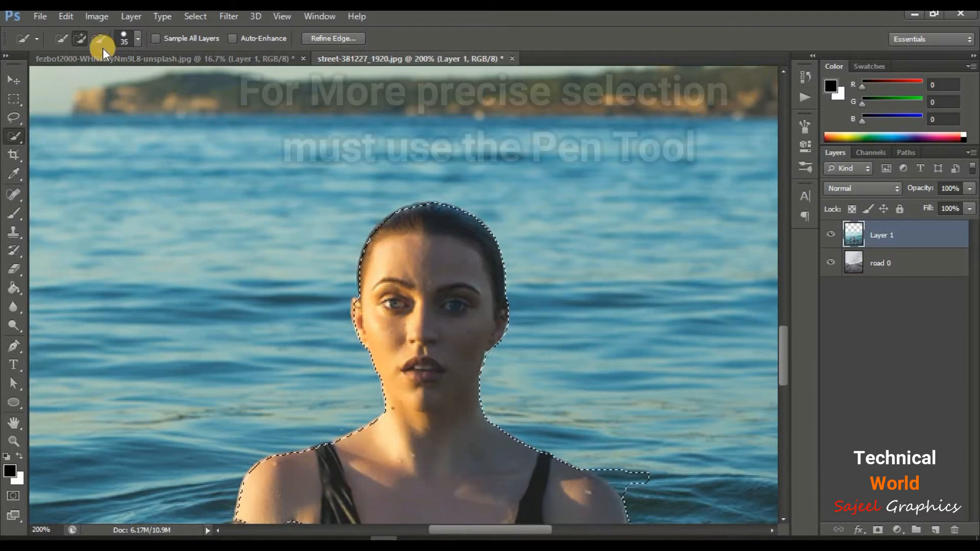
left_click(94, 34)
mouse_move(623, 437)
left_mouse_down()
mouse_move(638, 466)
mouse_move(631, 462)
left_mouse_up()
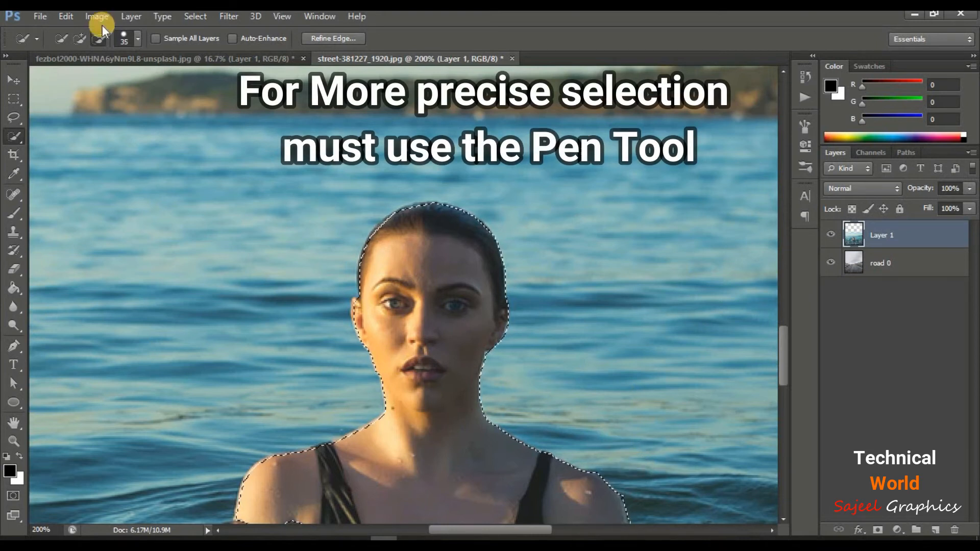
Add the woman's upper arms, chest and the water directly beneath her body to the selection.
left_click(80, 32)
left_click_drag(785, 341, 791, 374)
mouse_move(284, 350)
left_mouse_down()
mouse_move(267, 344)
mouse_move(355, 402)
mouse_move(415, 414)
mouse_move(414, 427)
mouse_move(434, 434)
left_mouse_up()
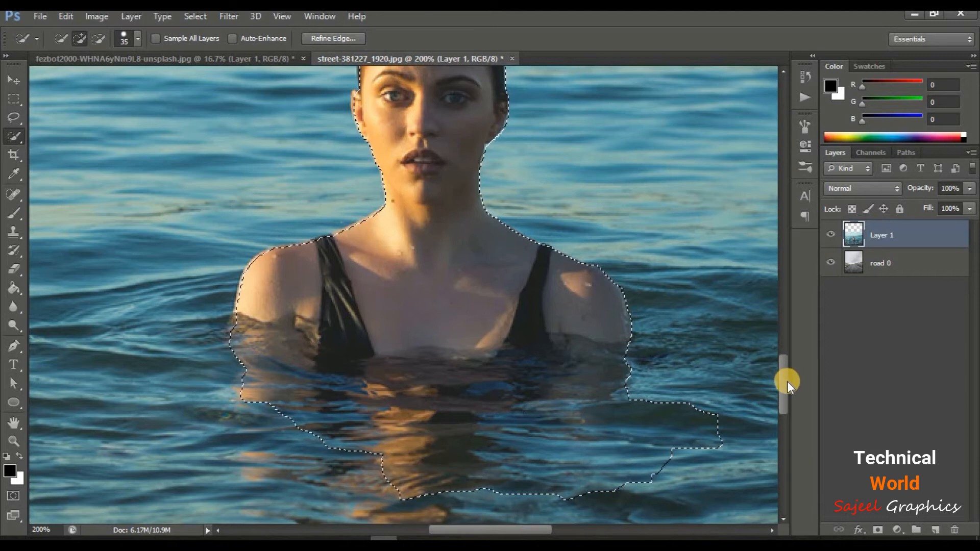
Reduce the selection brush size to 20 and extend the selection down over the woman's reflection in the water.
left_click_drag(787, 379, 787, 406)
key("[")
key("[")
key("[")
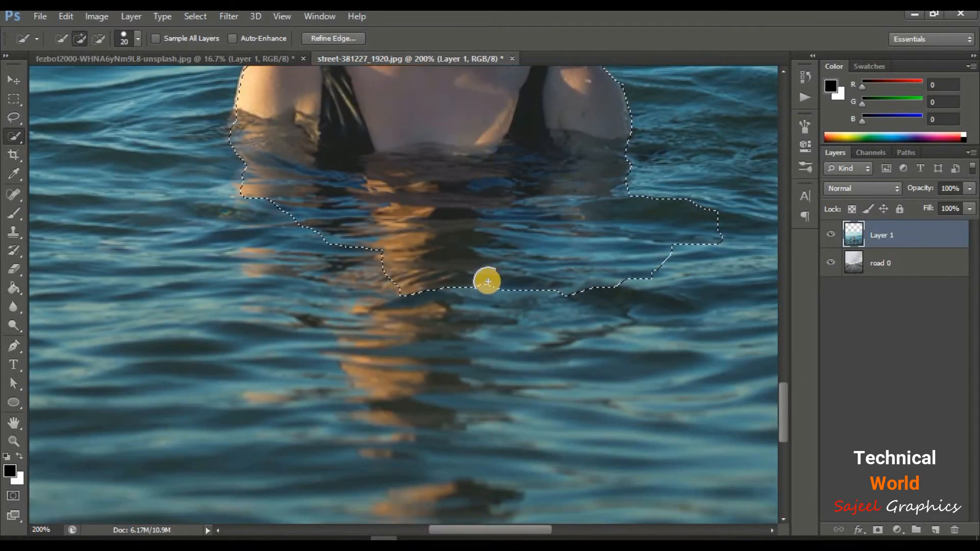
mouse_move(464, 313)
left_mouse_down()
mouse_move(443, 353)
mouse_move(428, 432)
left_mouse_up()
left_click(308, 321)
left_click_drag(421, 280, 353, 102)
left_click_drag(780, 353, 779, 332)
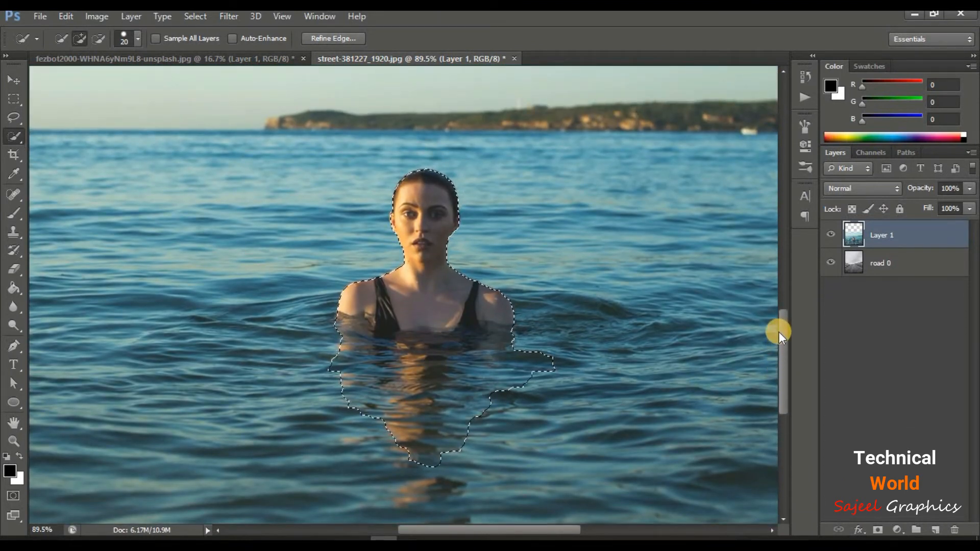
Add a layer mask to the sea layer from the selection, isolating the woman and the water beneath her on the road.
left_click(8, 82)
key("ctrl+0")
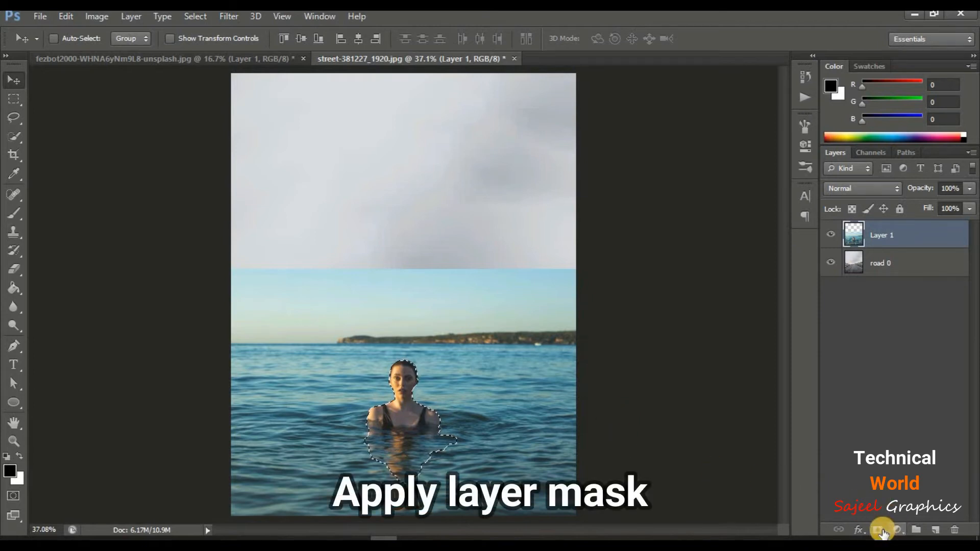
left_click(878, 530)
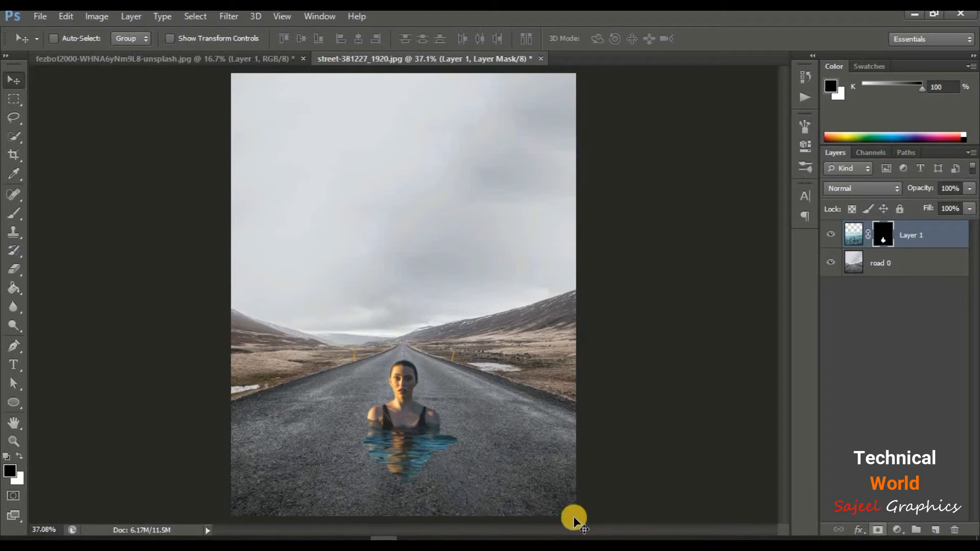
left_click(397, 410)
left_click(398, 409)
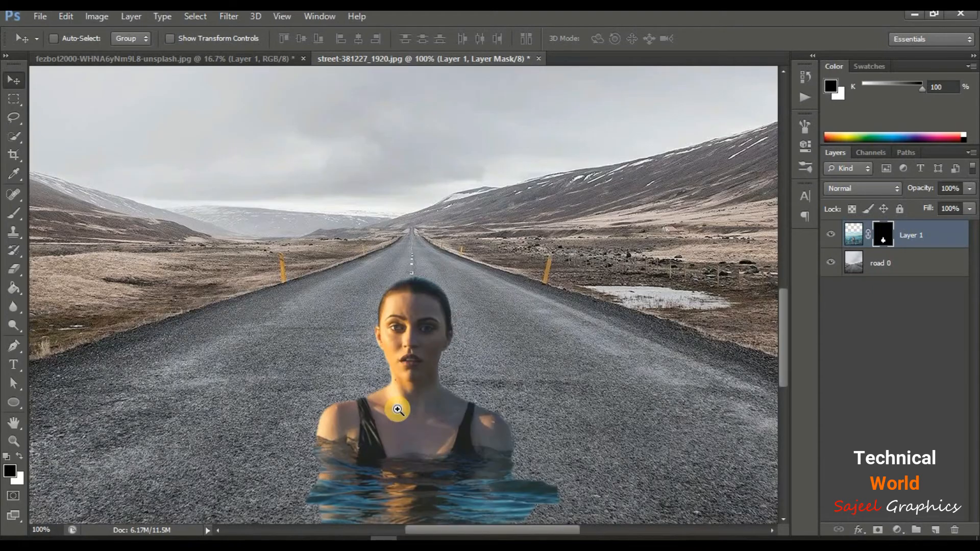
double_click(398, 410)
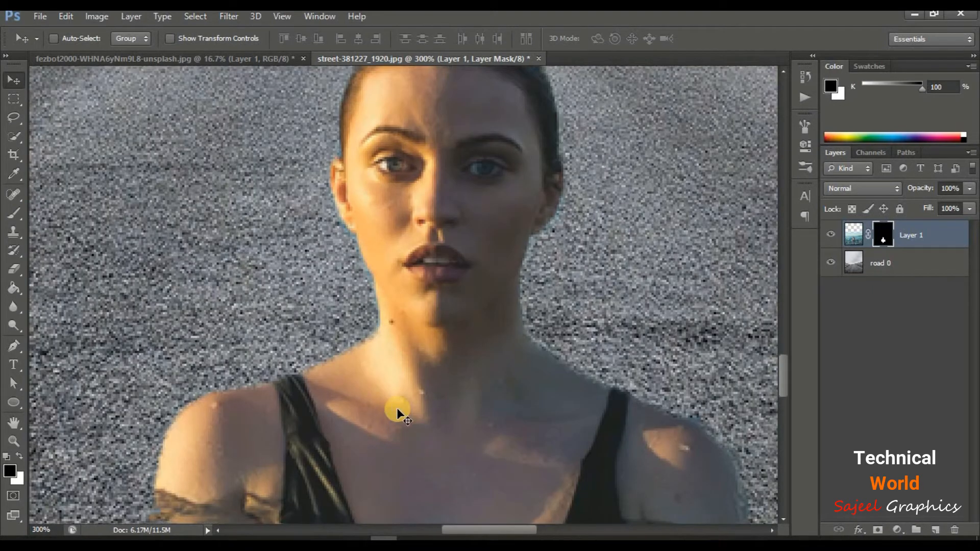
key("ctrl+0")
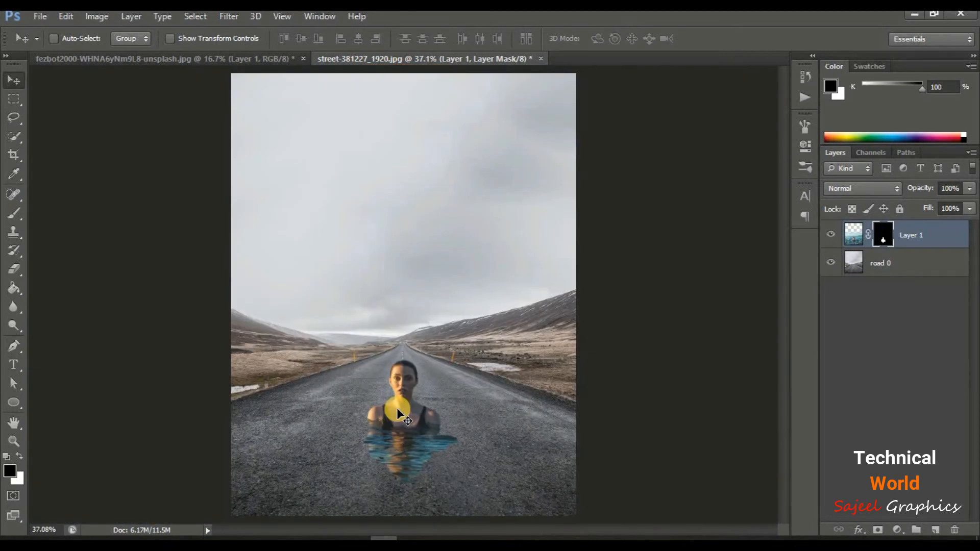
Paint white on Layer 1's mask with a soft 250 px brush to reveal a pool of water around the woman.
left_click(883, 235)
left_click(14, 213)
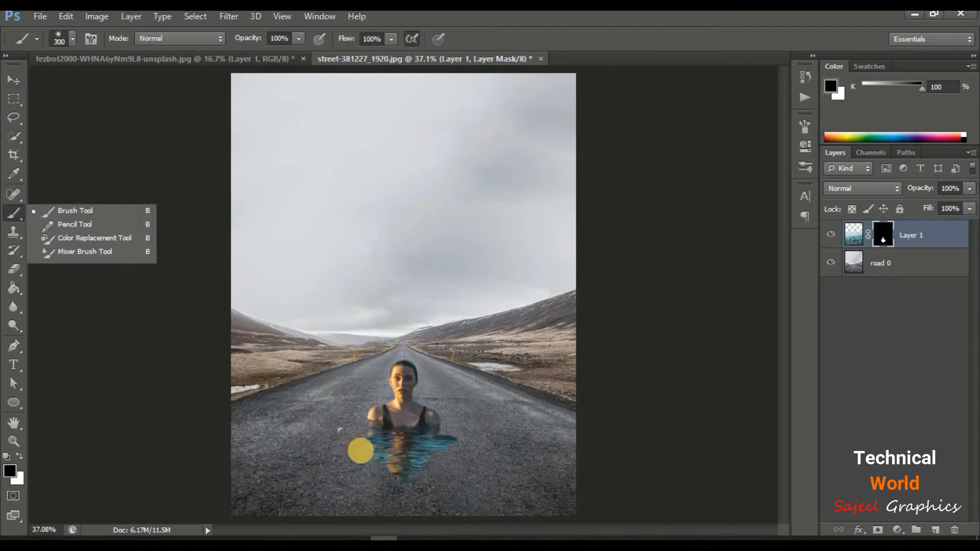
left_click(361, 451)
key("ctrl+z")
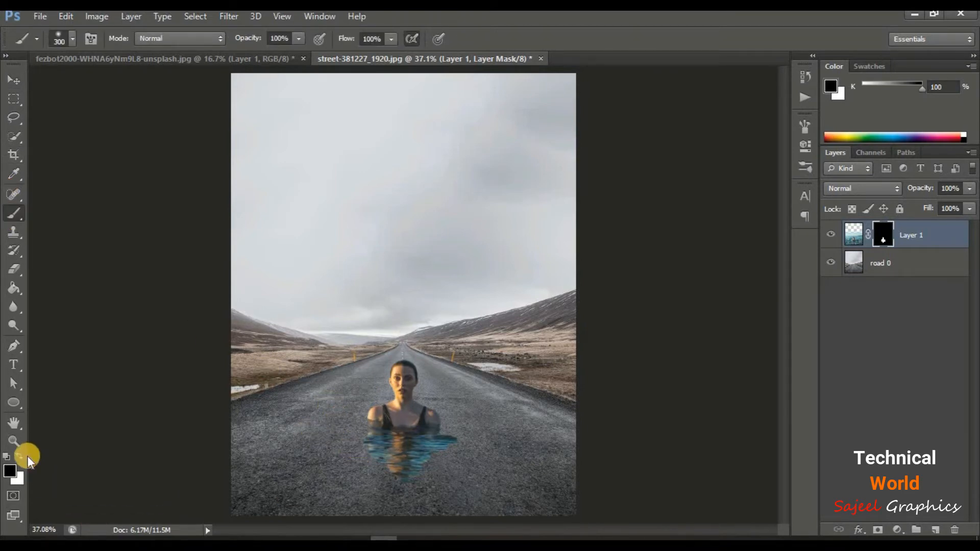
left_click(23, 456)
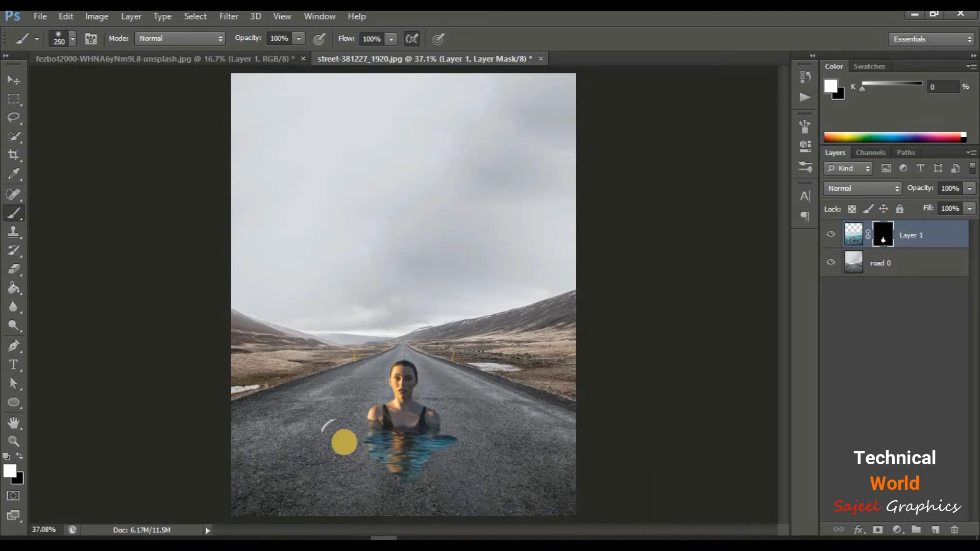
mouse_move(350, 449)
left_mouse_down()
mouse_move(407, 470)
mouse_move(458, 452)
left_mouse_up()
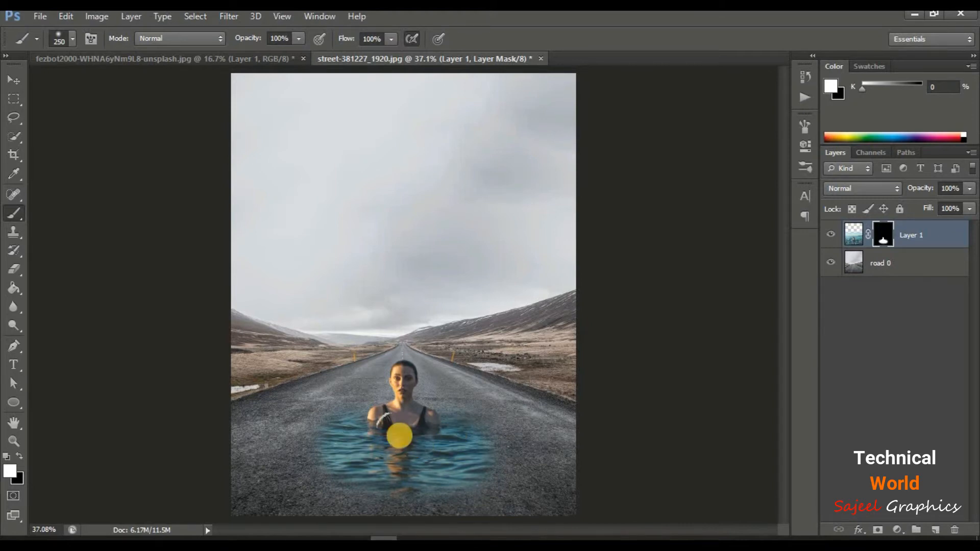
right_click(452, 364)
left_click(412, 321)
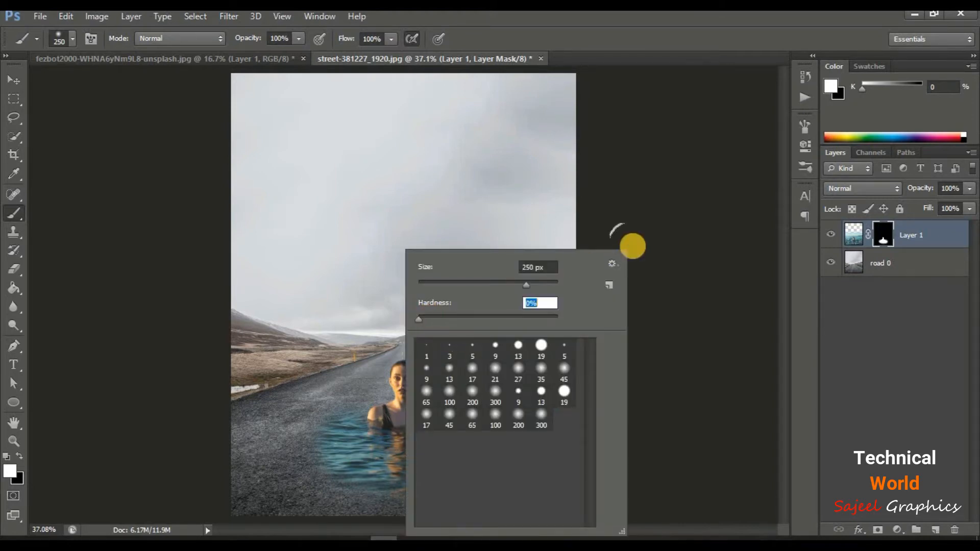
left_click(695, 211)
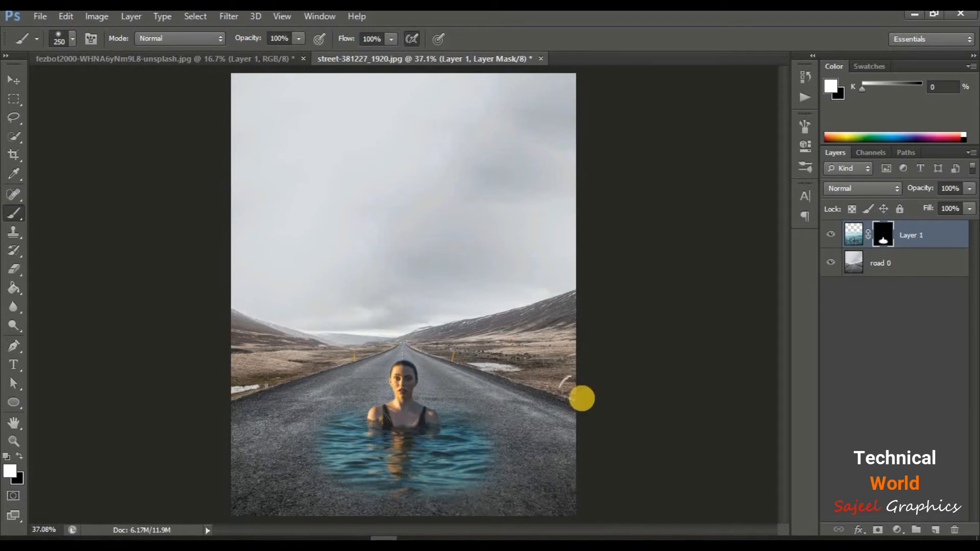
Duplicate Layer 1 and set the original layer beneath the copy to the Hard Light blend mode.
left_click(959, 227)
key("ctrl+j")
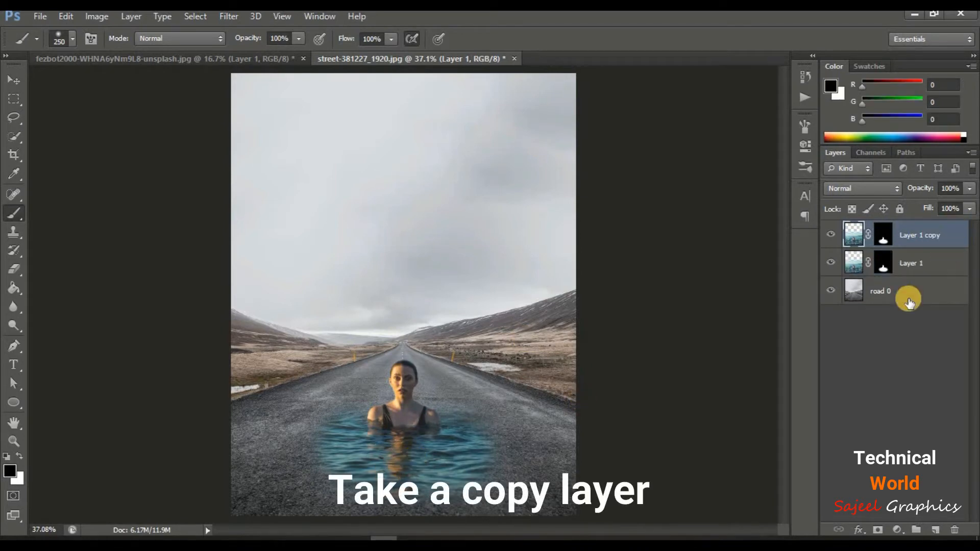
left_click(855, 264)
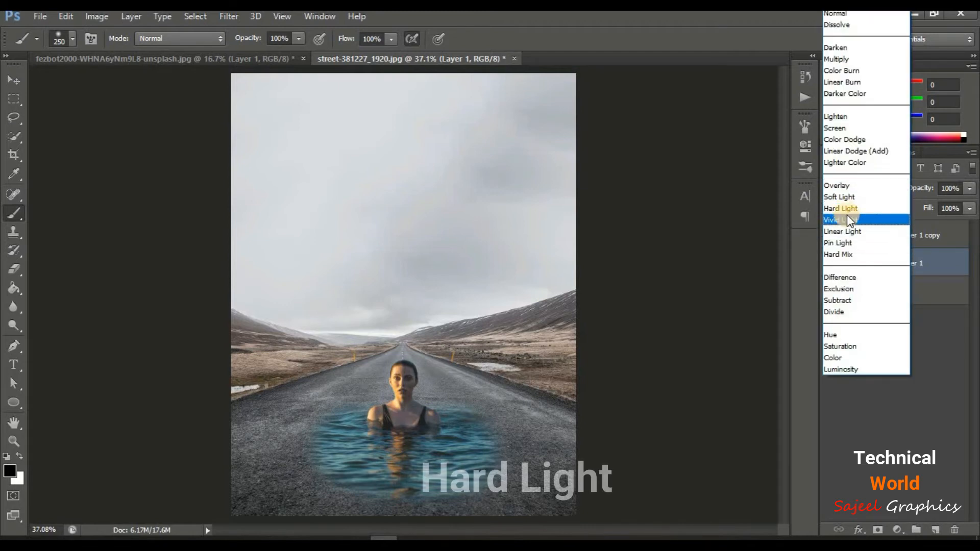
left_click(844, 210)
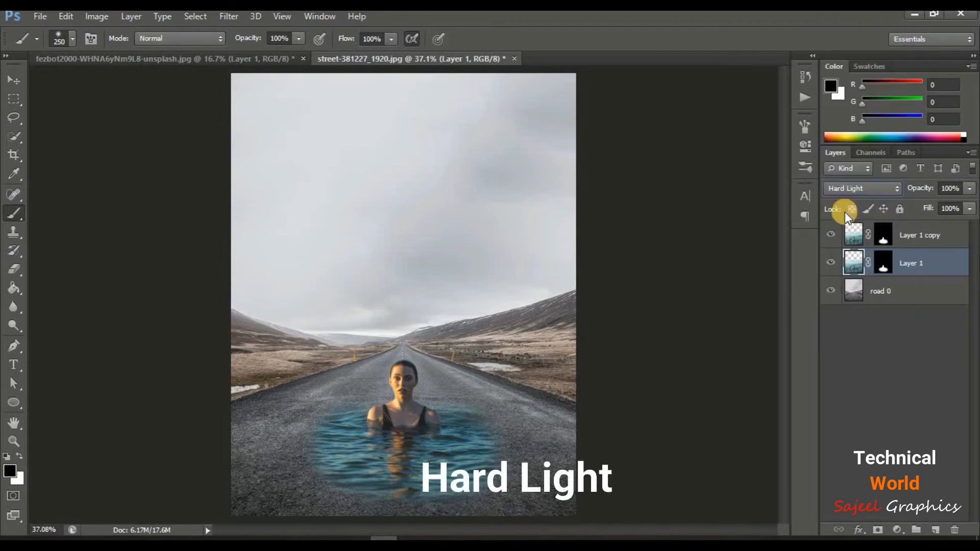
Rename the lower sea layer "Layer 1hard light".
double_click(919, 264)
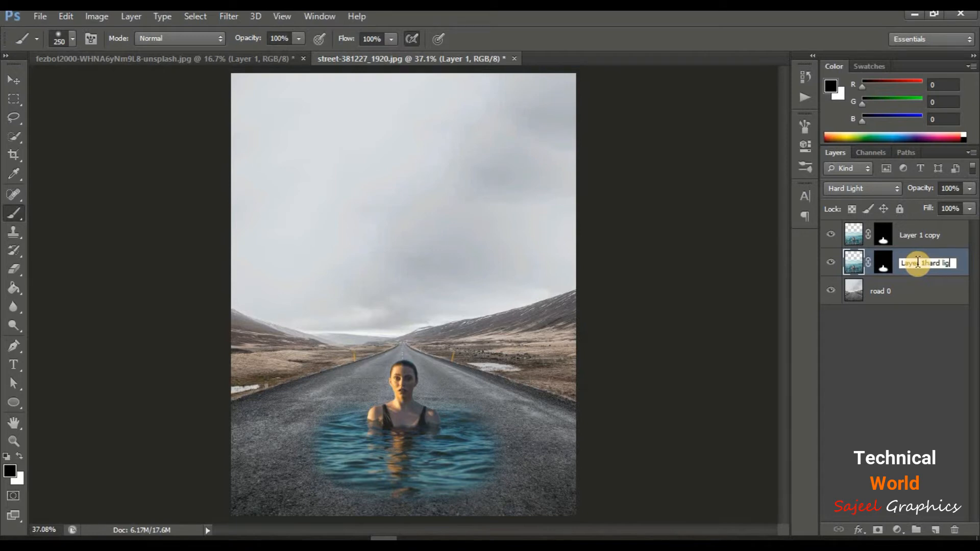
left_click(919, 328)
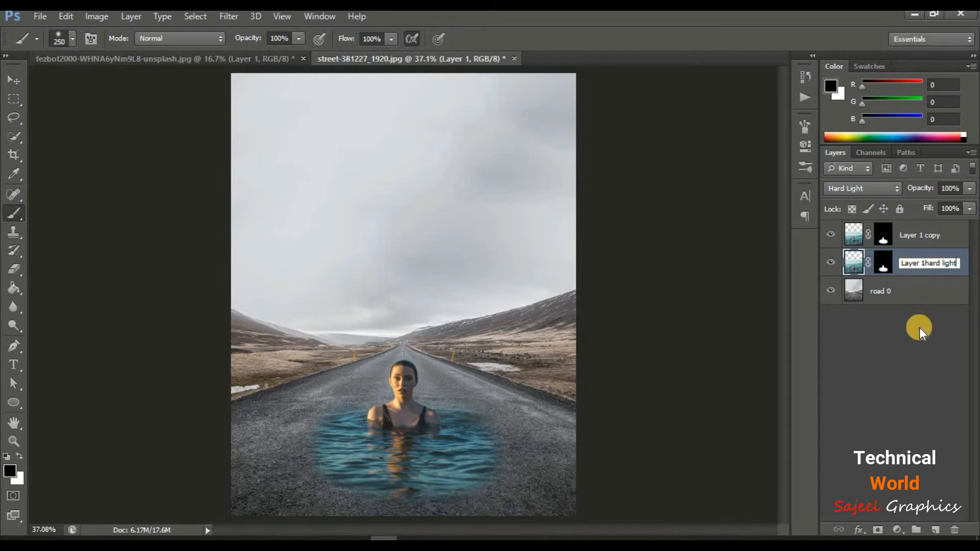
left_click(956, 266)
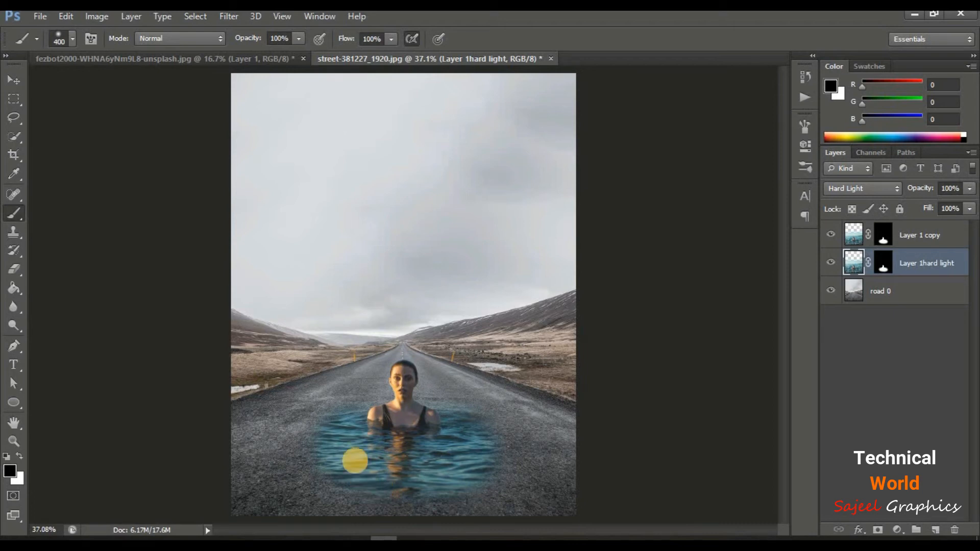
Paint white on the hard light layer's mask with a 300 px brush to spread the water wider across the road.
left_click(885, 264)
key("x")
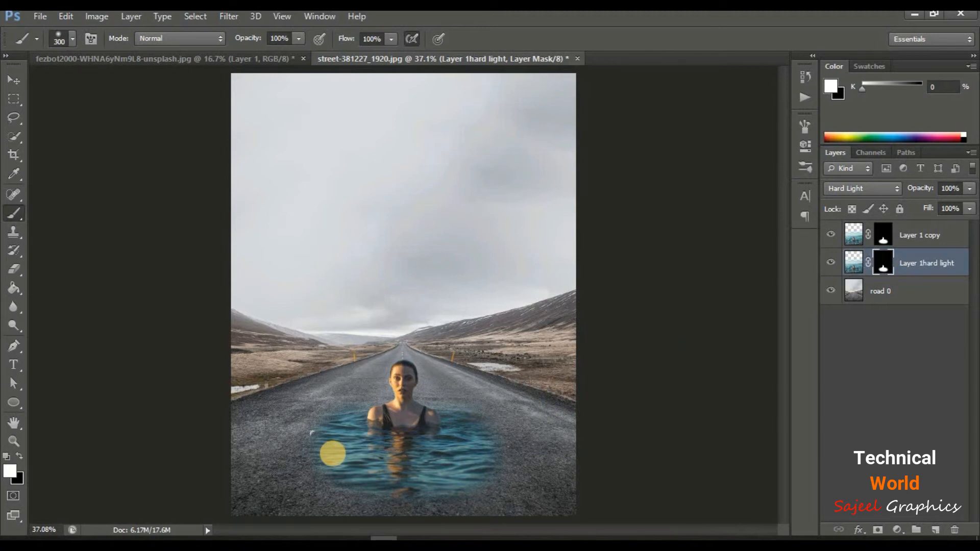
mouse_move(324, 445)
left_mouse_down()
mouse_move(300, 459)
mouse_move(328, 479)
mouse_move(309, 444)
mouse_move(344, 473)
mouse_move(432, 477)
mouse_move(492, 455)
mouse_move(494, 442)
mouse_move(516, 470)
mouse_move(317, 446)
mouse_move(271, 470)
mouse_move(438, 440)
left_mouse_up()
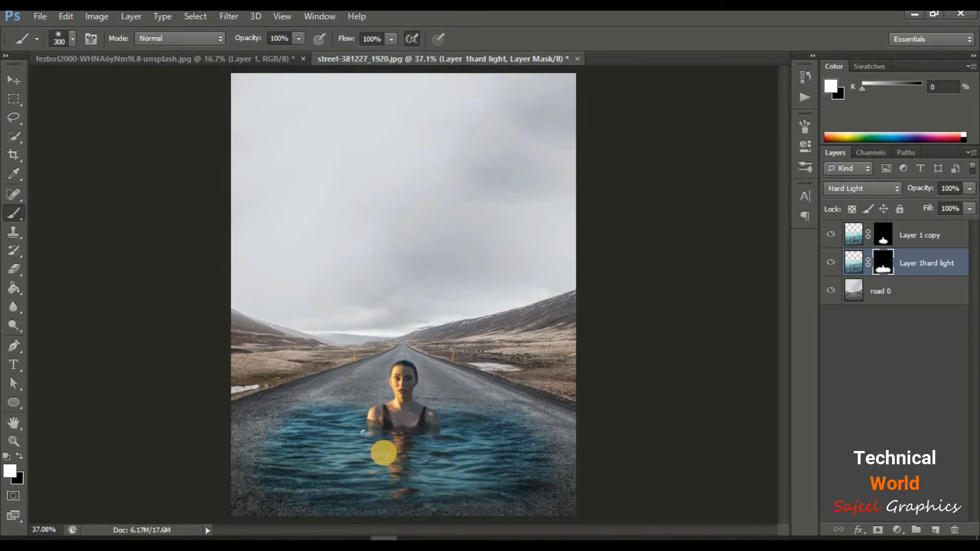
Group Layer 1 copy and the hard light layer together.
left_click(14, 80)
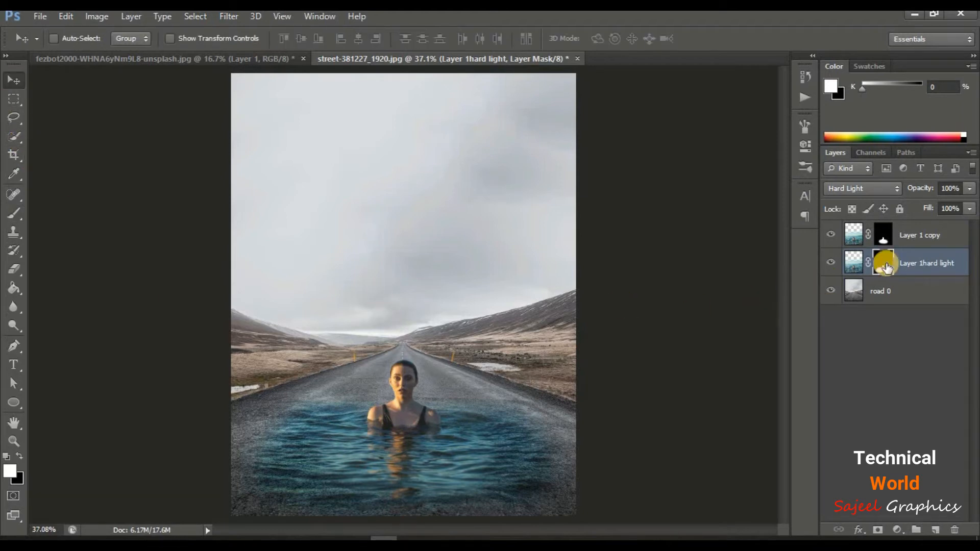
left_click(955, 260)
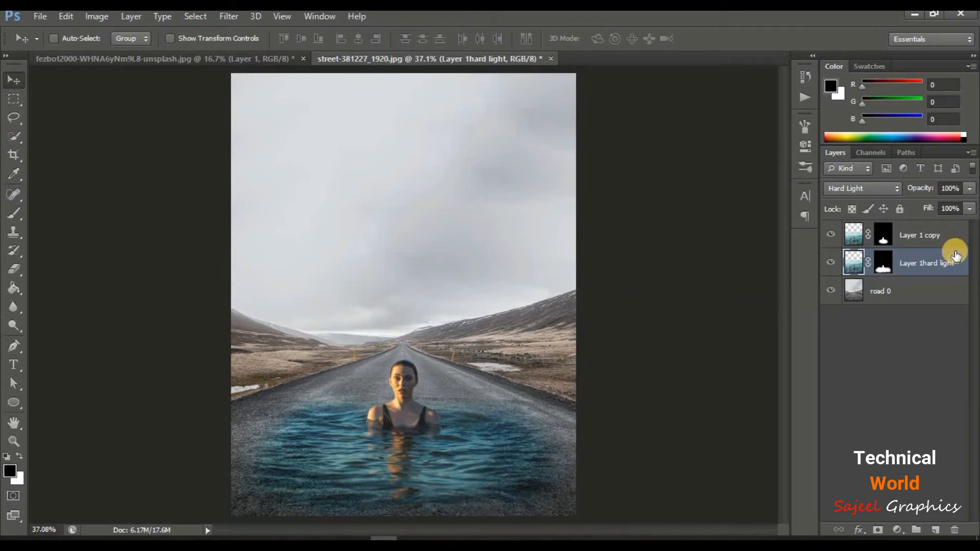
left_click(950, 236, "ctrl")
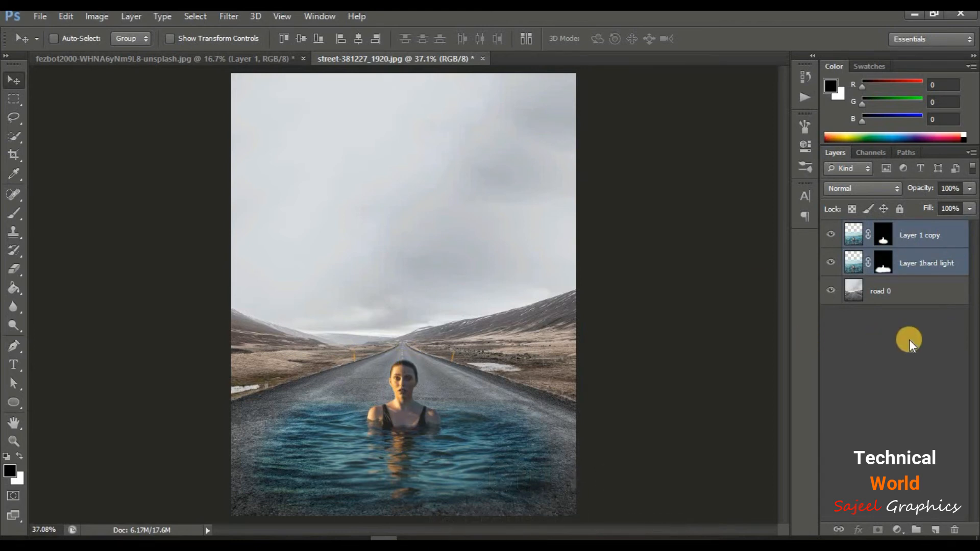
key("ctrl+g")
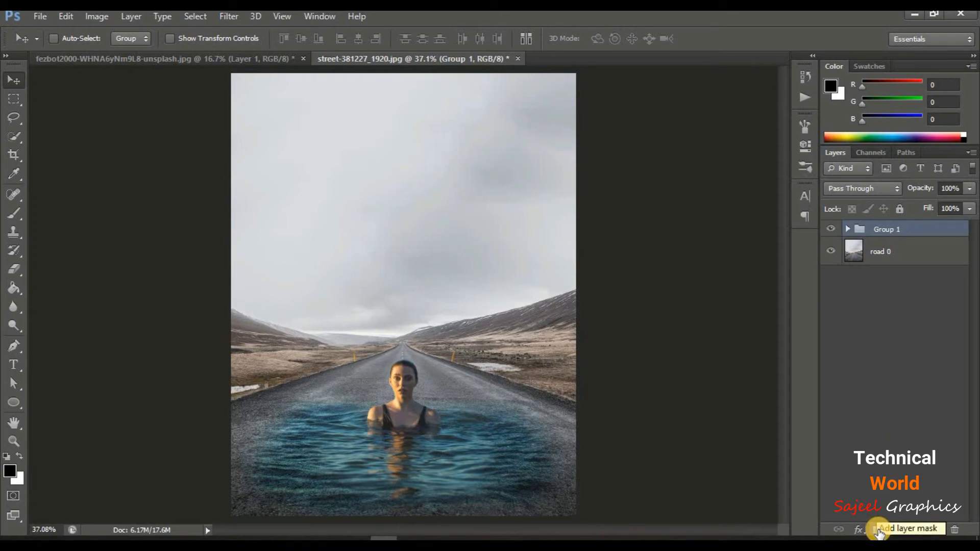
Add a Hue/Saturation adjustment layer above Group 1 and clip it to the group.
left_click(897, 533)
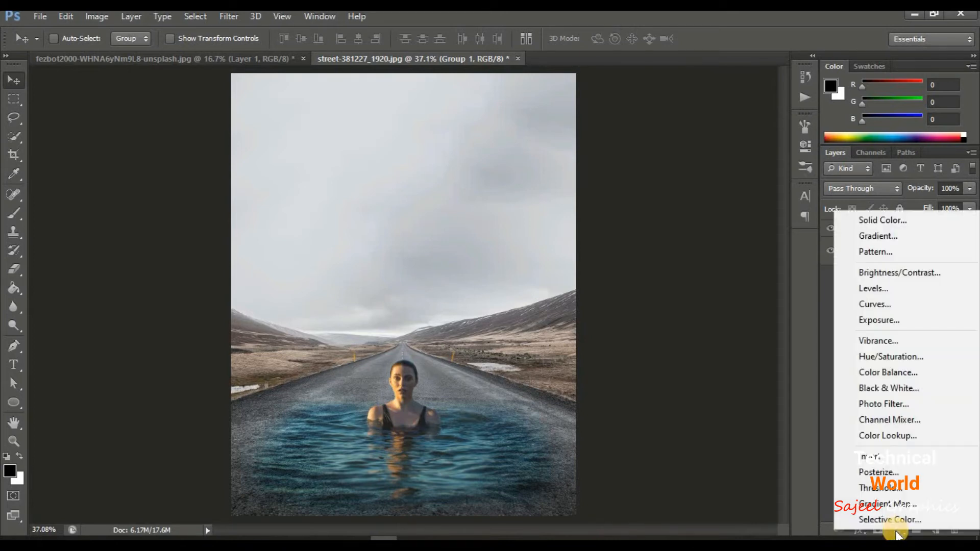
left_click(894, 358)
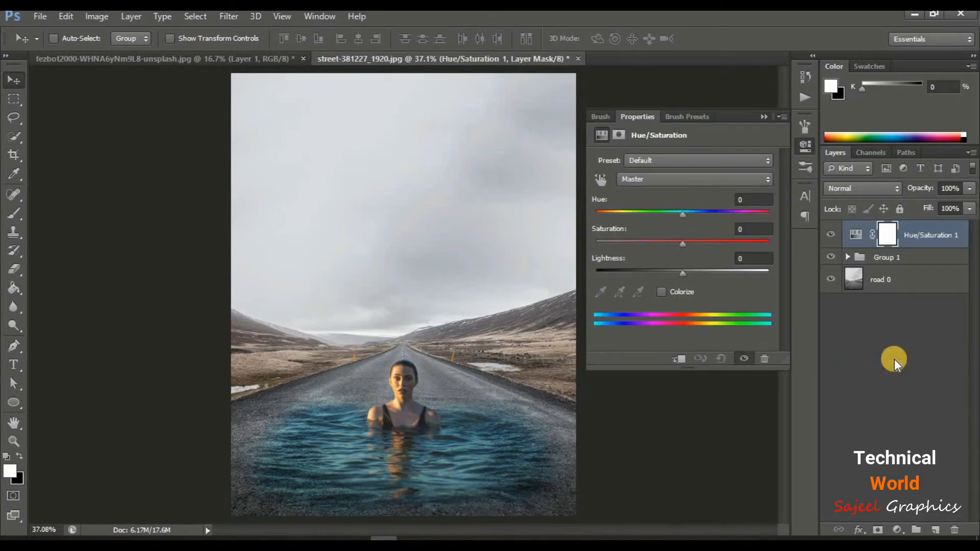
left_click(681, 359)
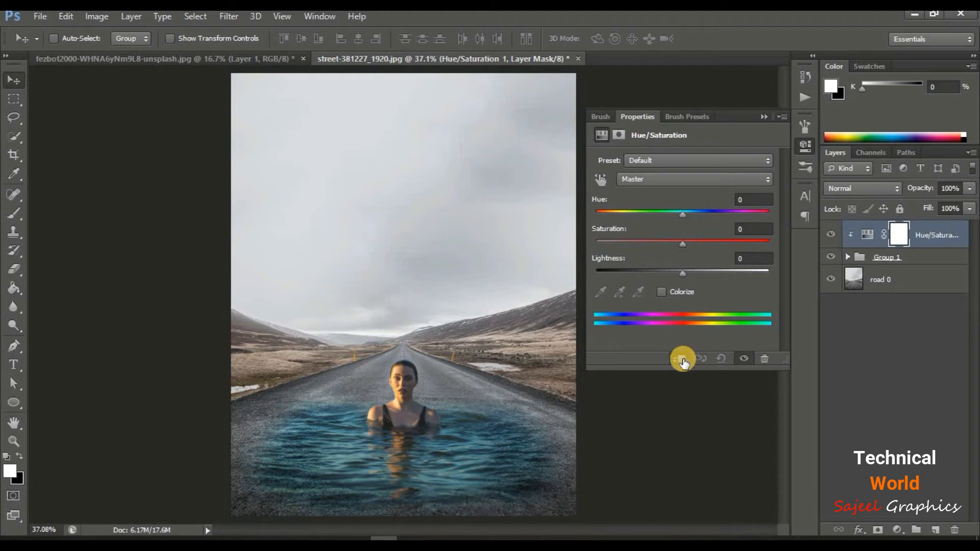
Set the saturation of both the Cyans and the Blues to -100 in the Hue/Saturation adjustment.
left_click(685, 181)
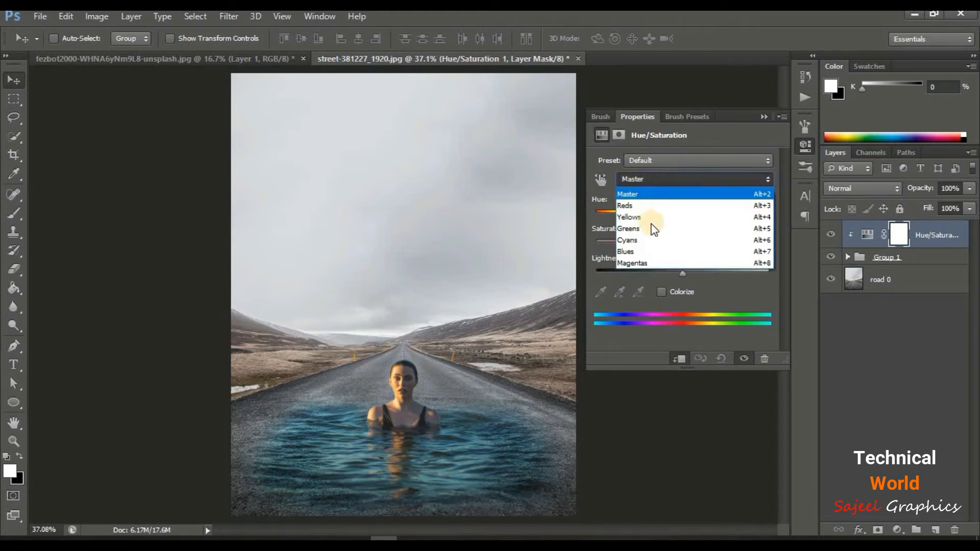
left_click(644, 241)
left_click_drag(680, 245, 616, 244)
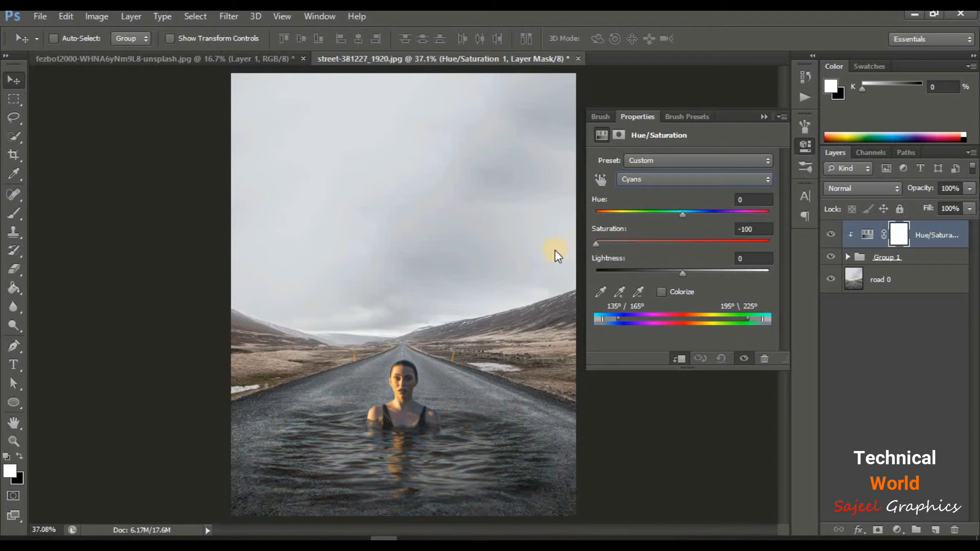
left_click(746, 176)
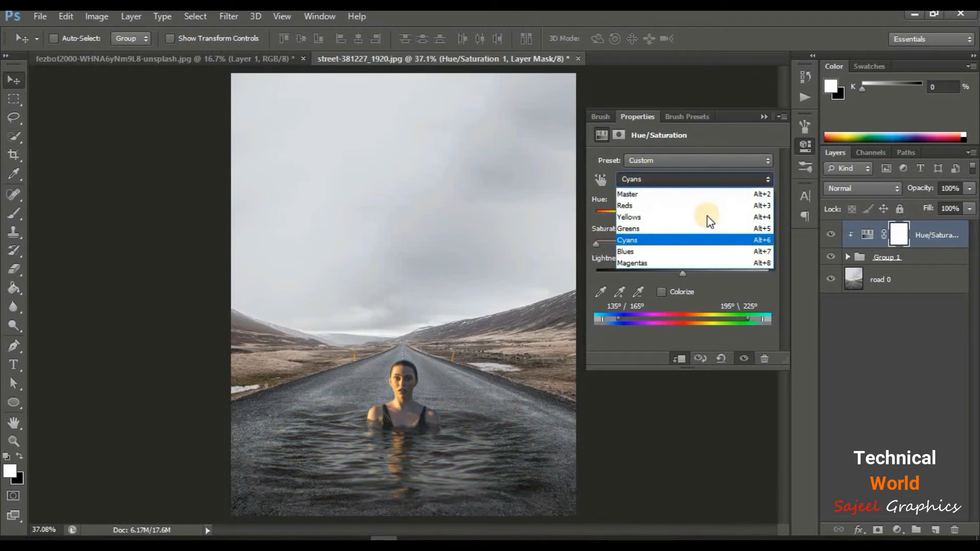
left_click(676, 252)
left_click_drag(684, 242, 613, 247)
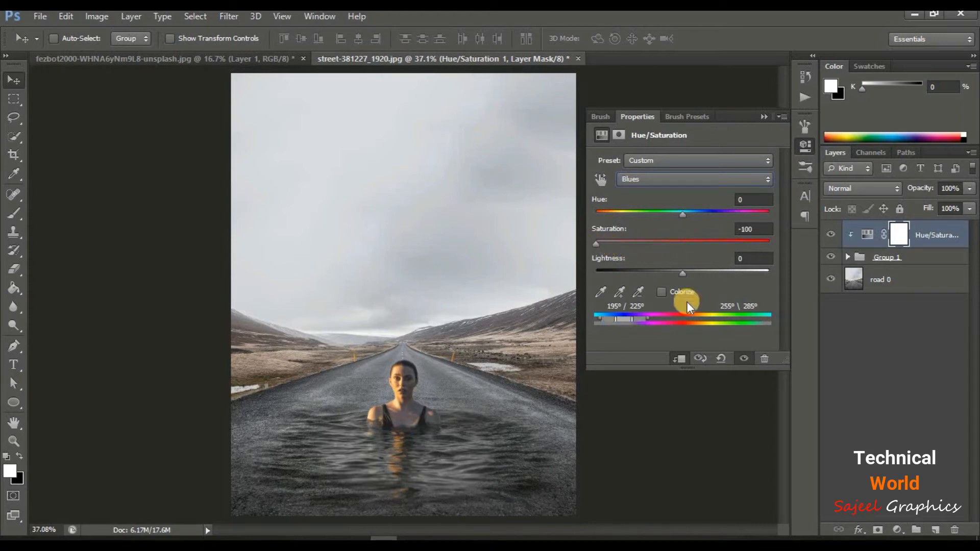
left_click(768, 113)
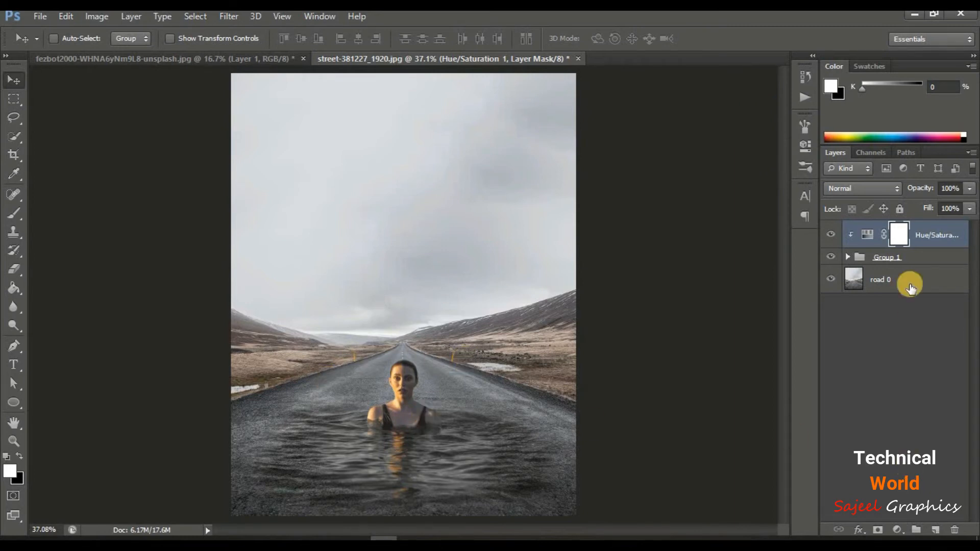
Convert the road 0 layer beneath Group 1 to a smart object.
left_click(849, 257)
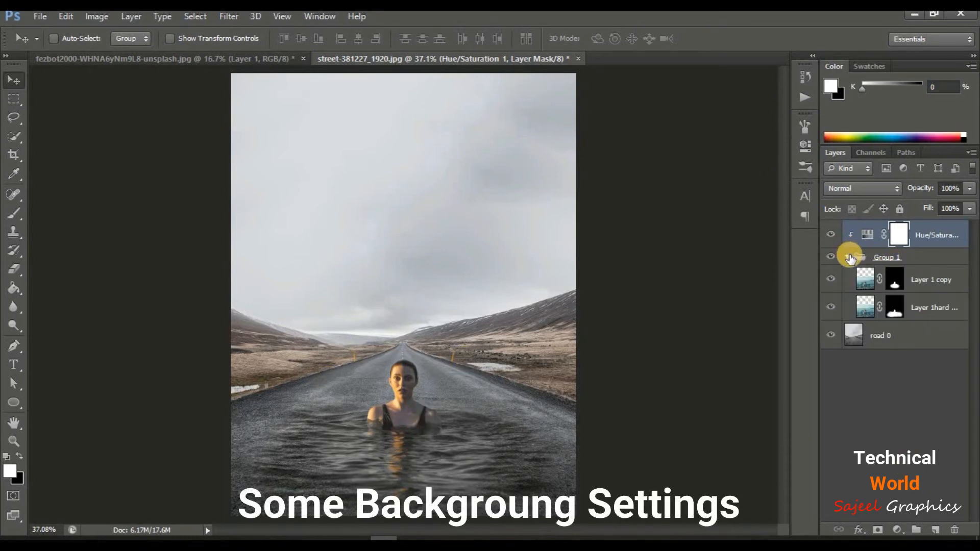
left_click(922, 339)
right_click(898, 335)
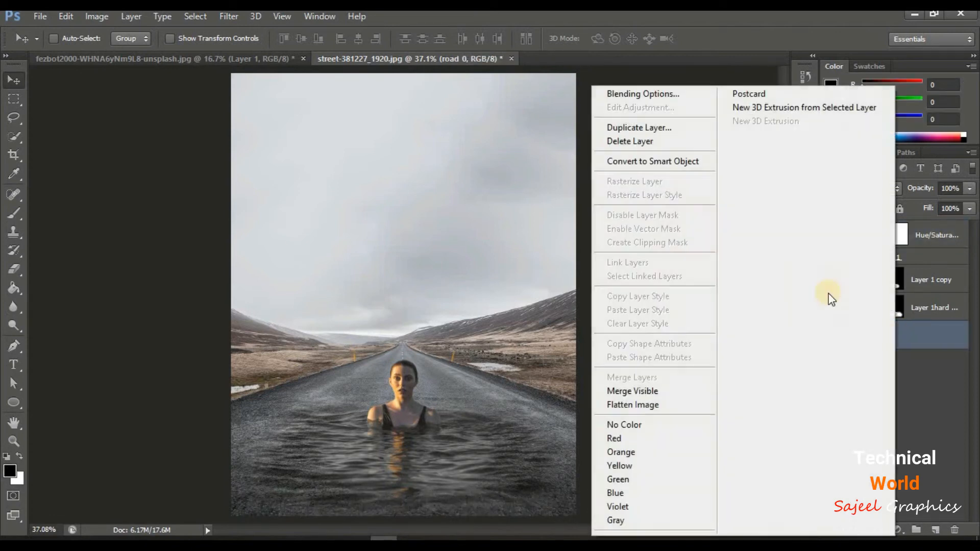
left_click(669, 161)
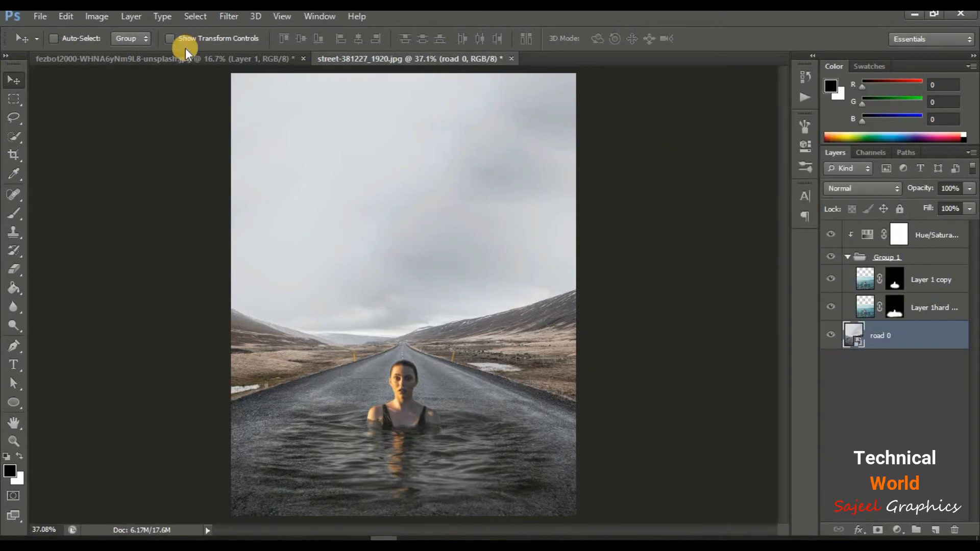
Apply a Gaussian Blur with a 5.0 pixel radius to the road 0 layer.
left_click(229, 15)
mouse_move(370, 158)
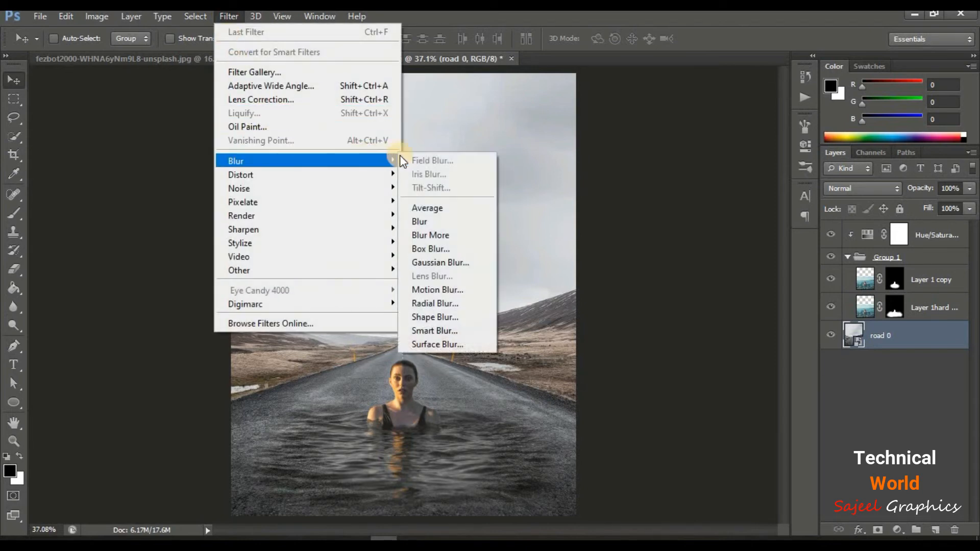
left_click(440, 259)
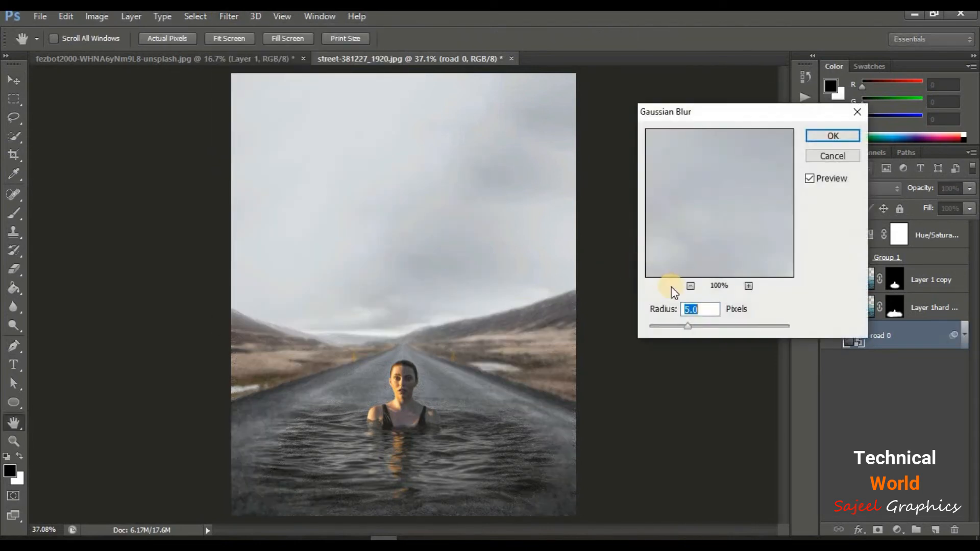
left_click(822, 135)
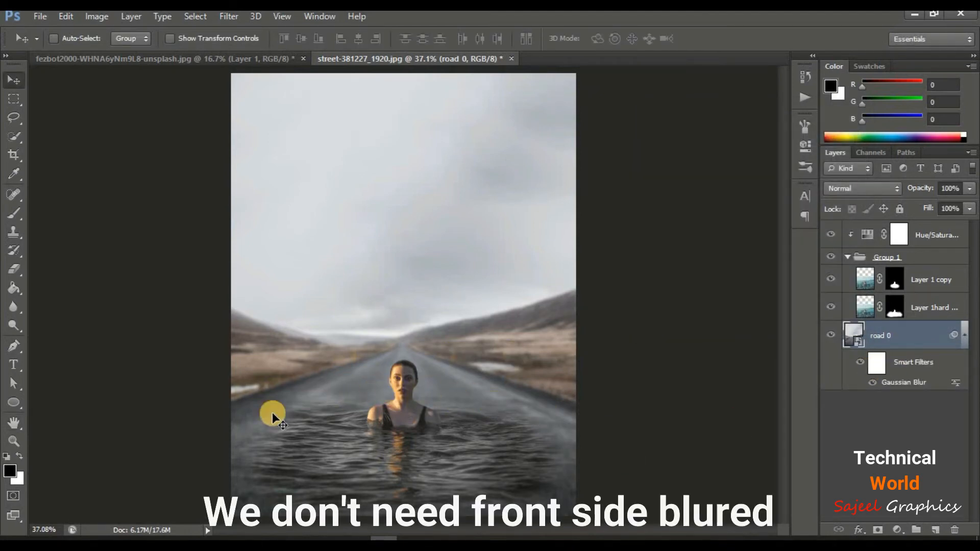
Paint black on the road 0 smart filter mask over the foreground road and water to remove the Gaussian Blur there.
left_click(878, 365)
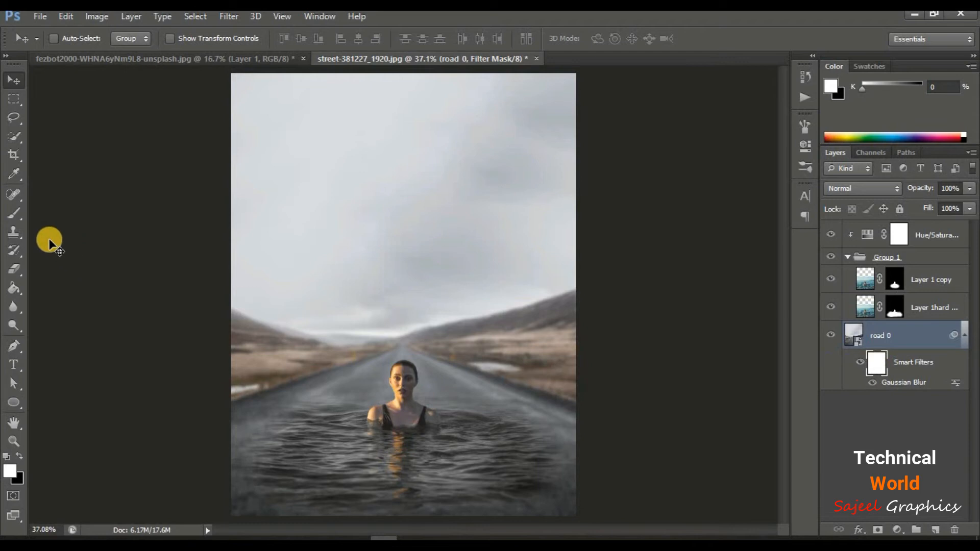
left_click(14, 214)
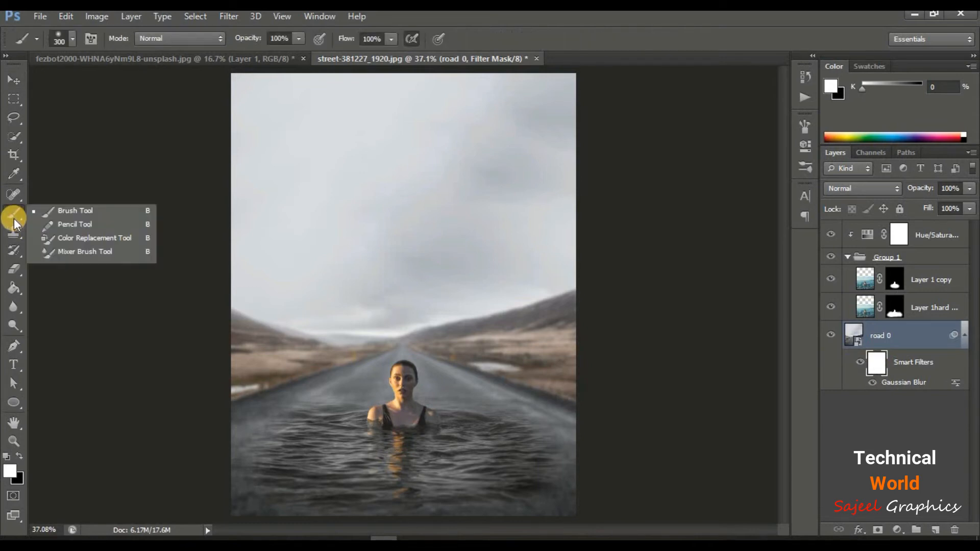
left_click(20, 457)
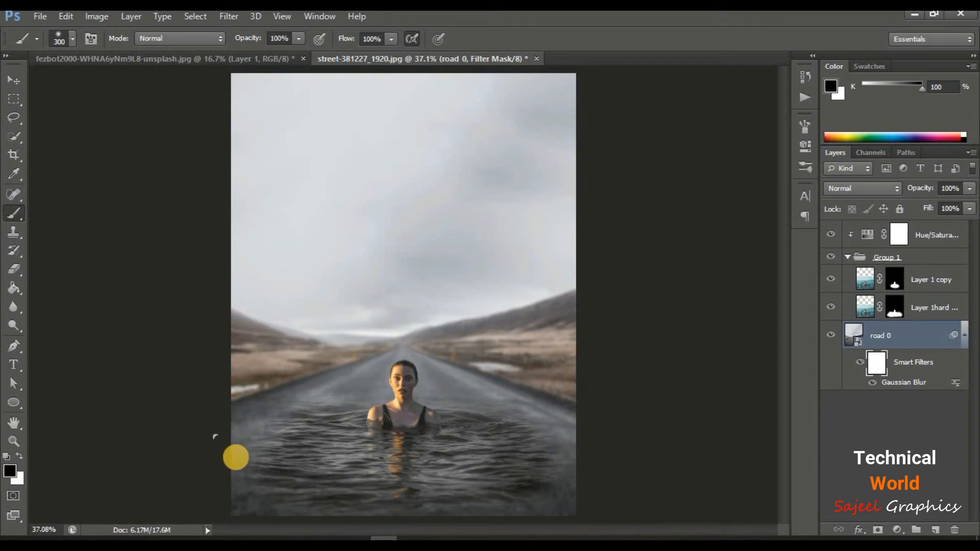
key("bracketright")
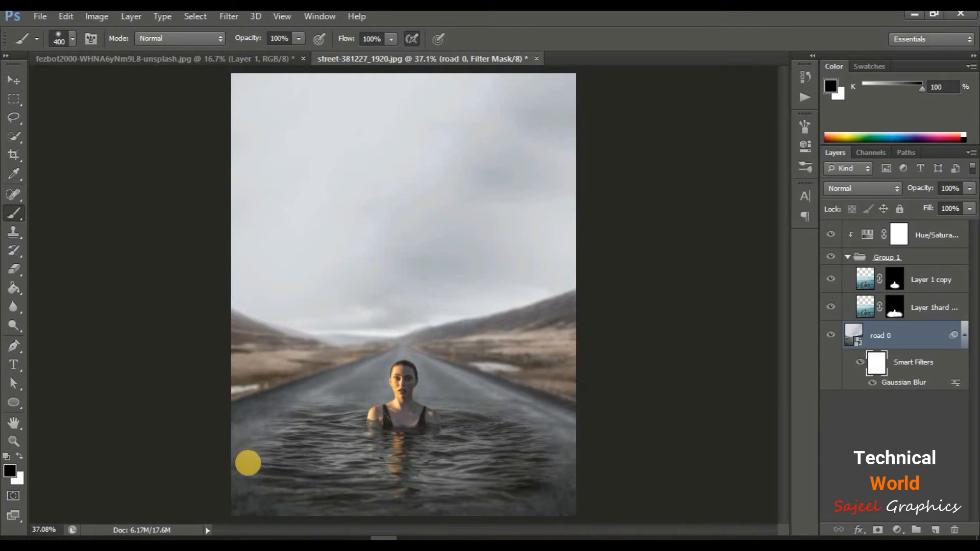
mouse_move(248, 463)
left_mouse_down()
mouse_move(252, 506)
mouse_move(331, 515)
mouse_move(309, 495)
mouse_move(510, 497)
mouse_move(546, 452)
mouse_move(545, 432)
mouse_move(511, 423)
mouse_move(474, 466)
mouse_move(399, 464)
mouse_move(348, 449)
mouse_move(385, 440)
mouse_move(378, 422)
mouse_move(310, 427)
mouse_move(323, 444)
mouse_move(267, 463)
mouse_move(470, 447)
mouse_move(540, 458)
mouse_move(316, 468)
mouse_move(352, 478)
mouse_move(252, 449)
mouse_move(210, 459)
mouse_move(472, 480)
mouse_move(618, 483)
left_mouse_up()
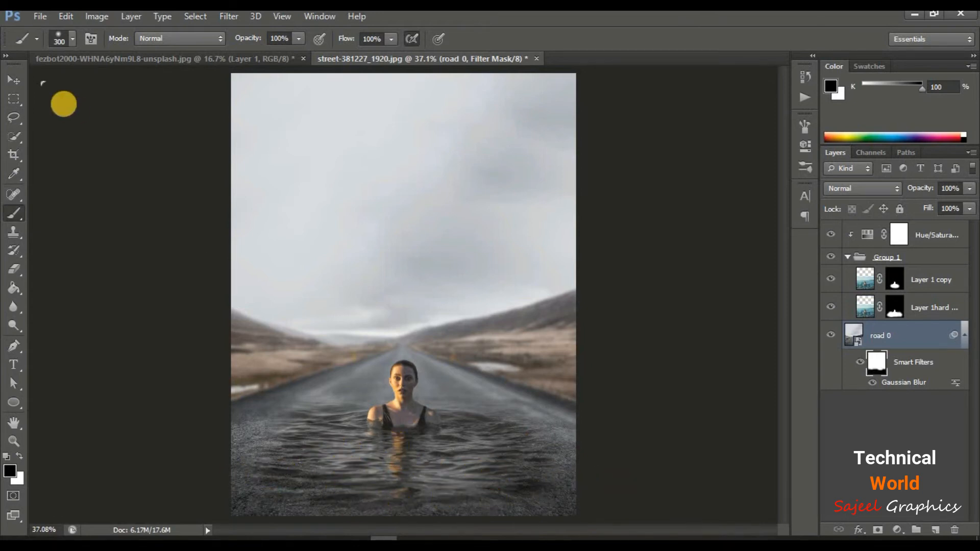
left_click(15, 82)
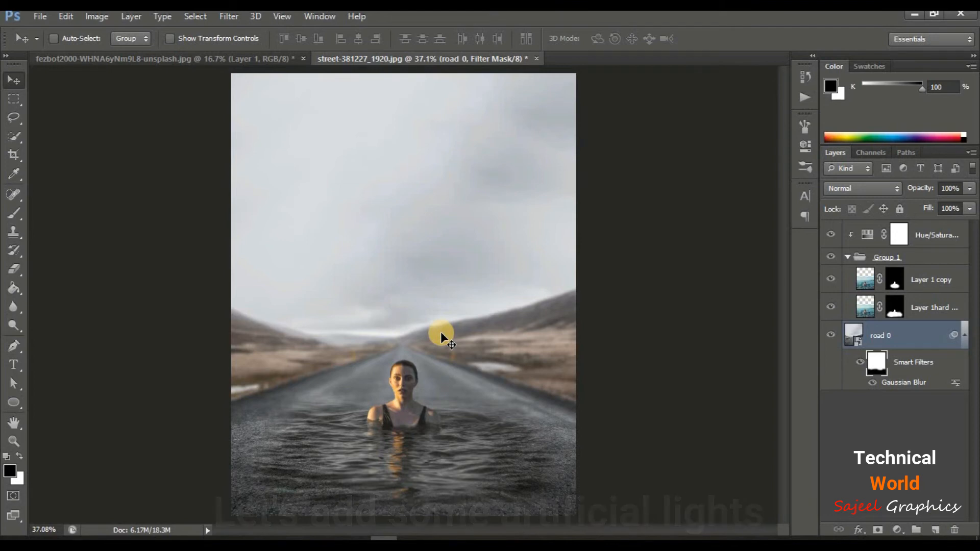
Create a new layer beneath the road 0 layer and fill it with black.
left_click(936, 533)
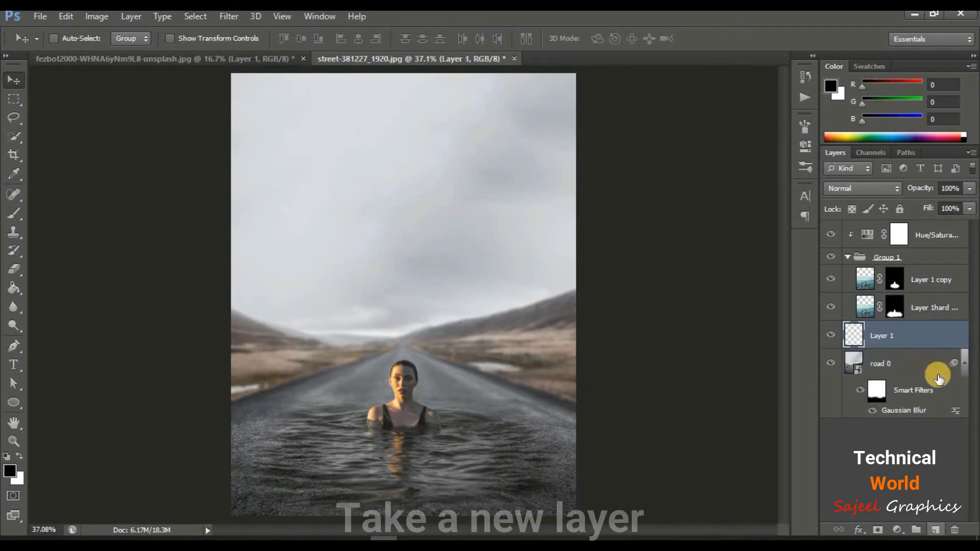
left_click_drag(920, 394, 932, 449)
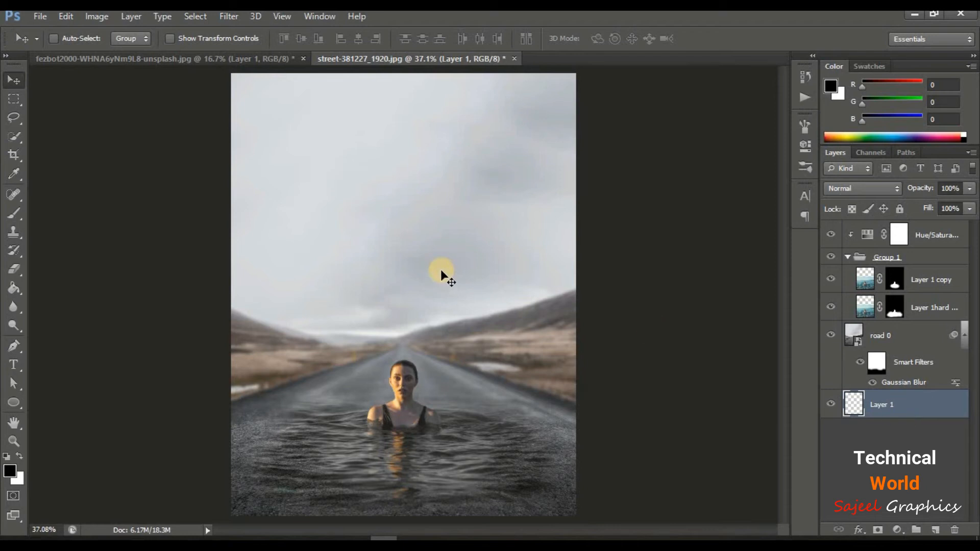
left_click(13, 289)
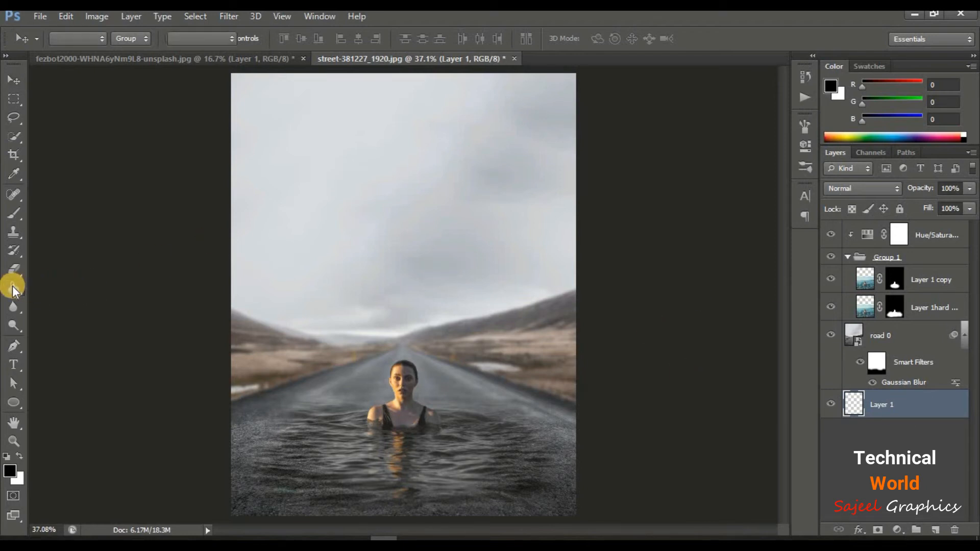
left_click(80, 301)
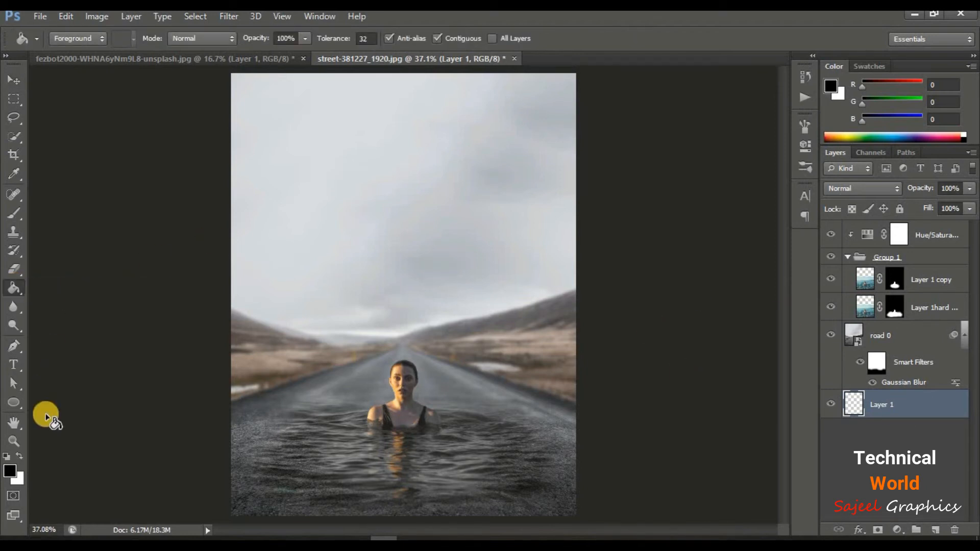
left_click(10, 470)
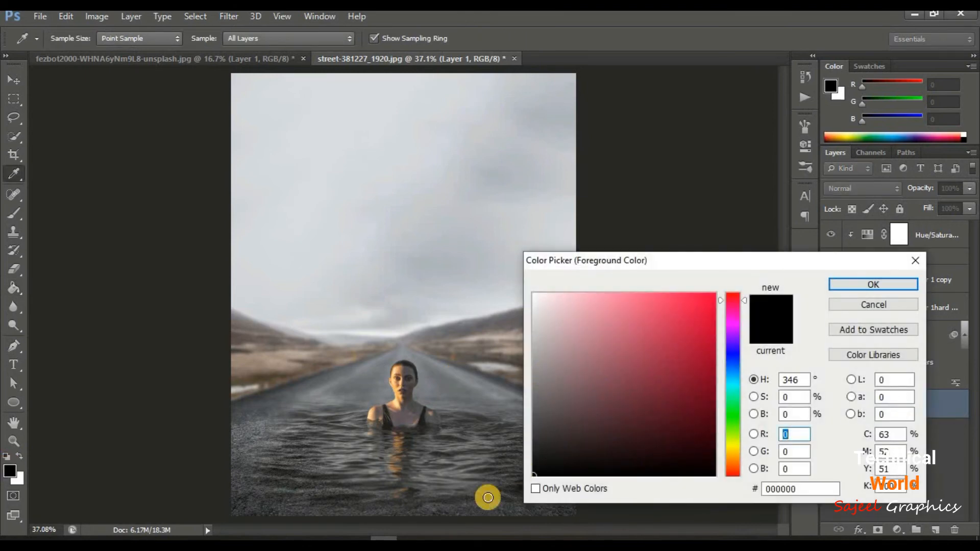
left_click(897, 285)
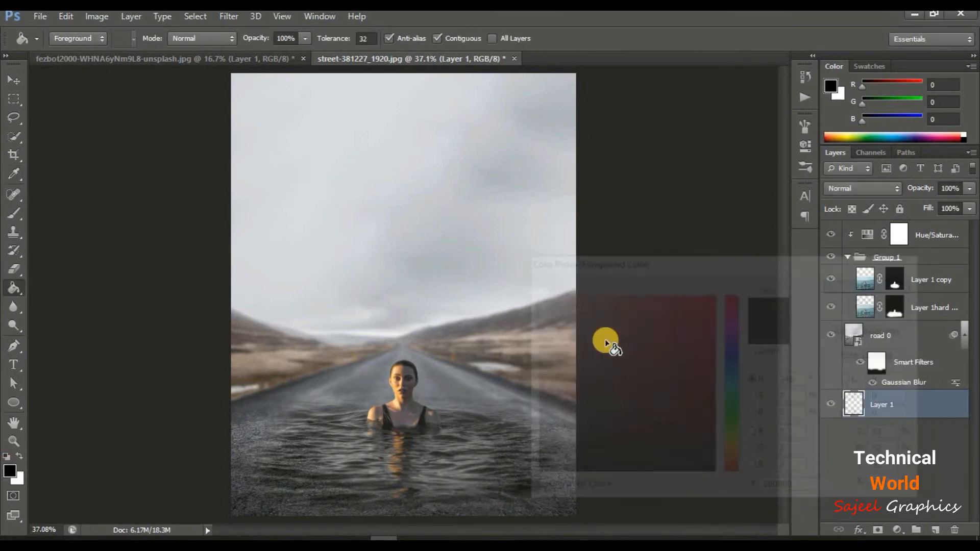
left_click(431, 244)
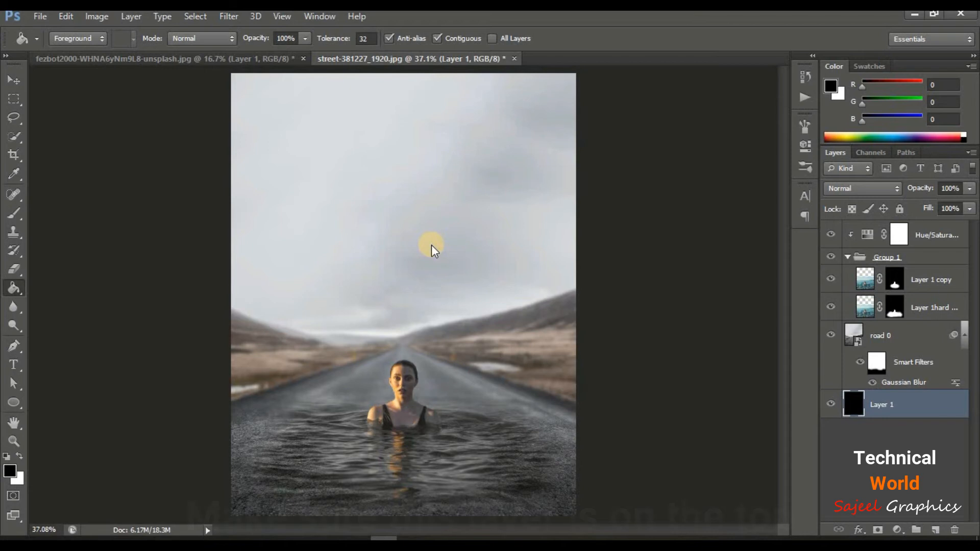
Move the black Layer 1 to the top of the layer stack and render a 105mm Prime lens flare at 100% brightness near its centre.
left_click_drag(941, 405, 924, 231)
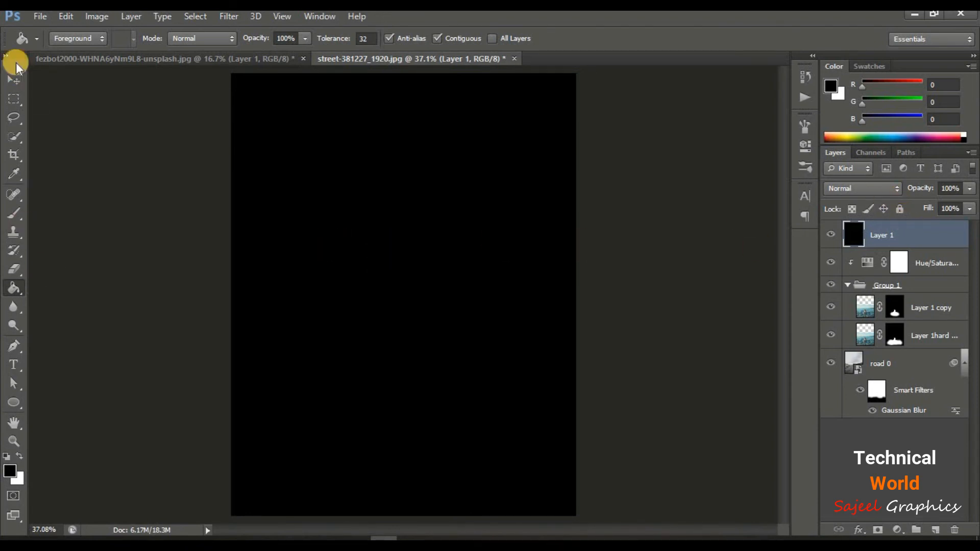
left_click(14, 81)
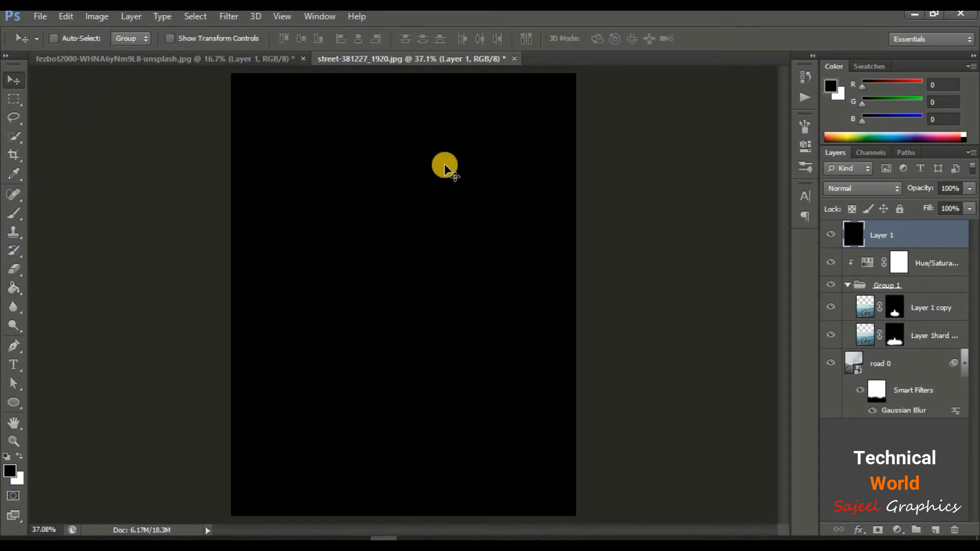
left_click(227, 16)
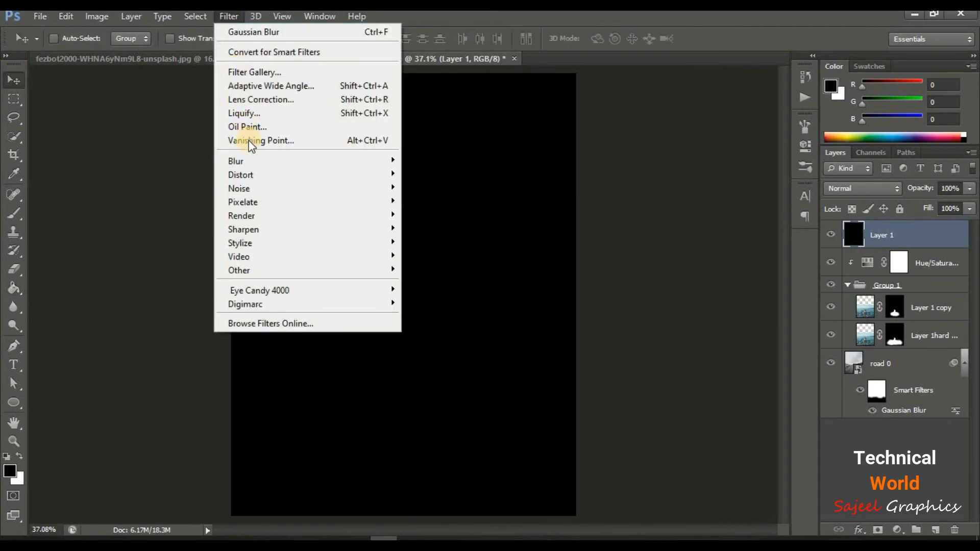
mouse_move(337, 219)
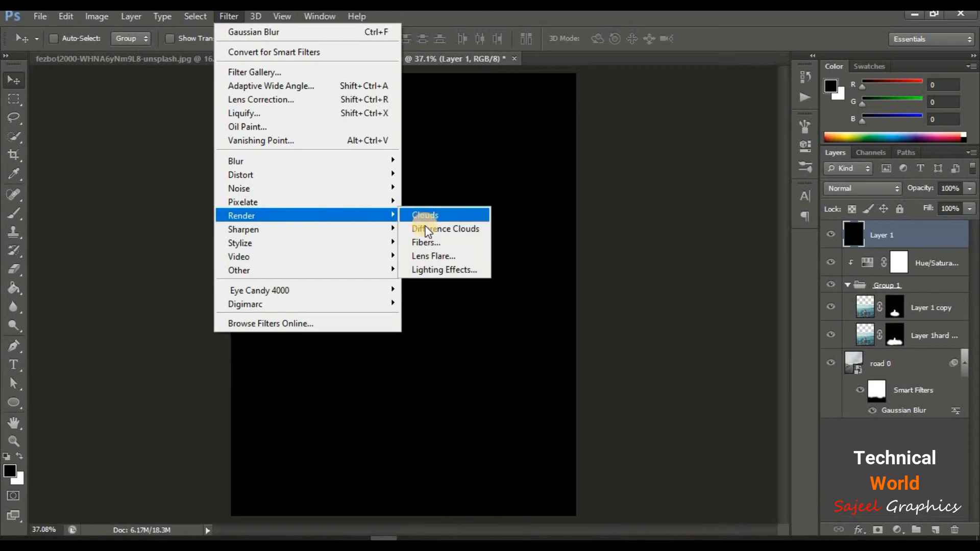
left_click(433, 254)
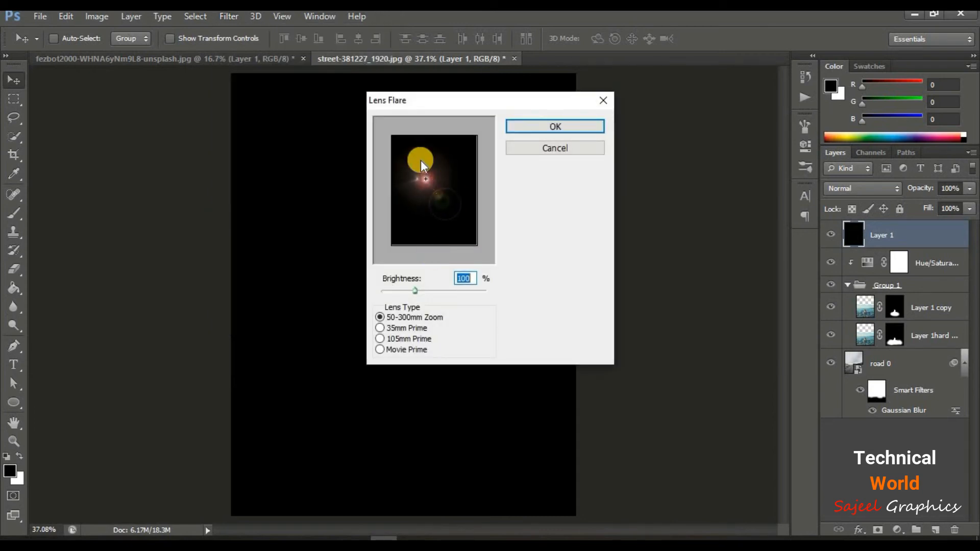
left_click(380, 338)
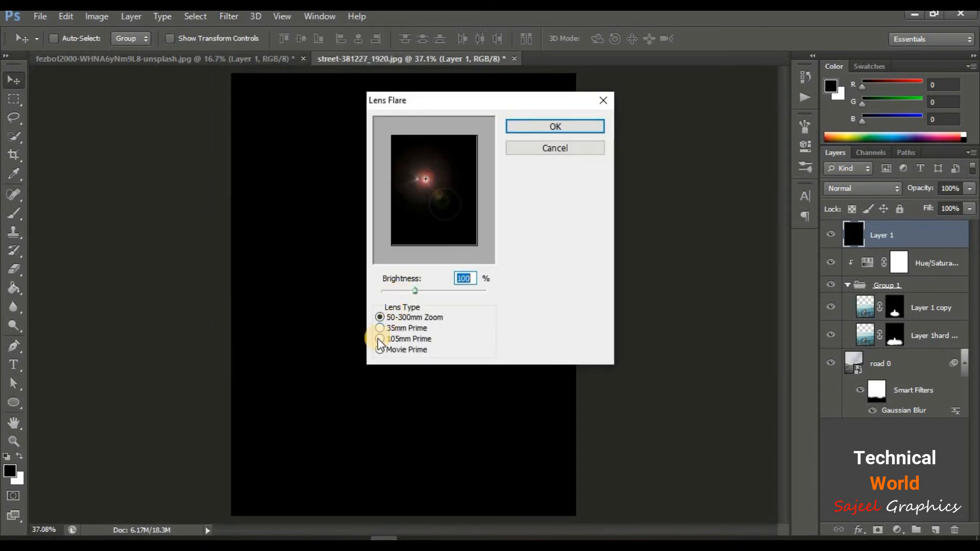
left_click(380, 328)
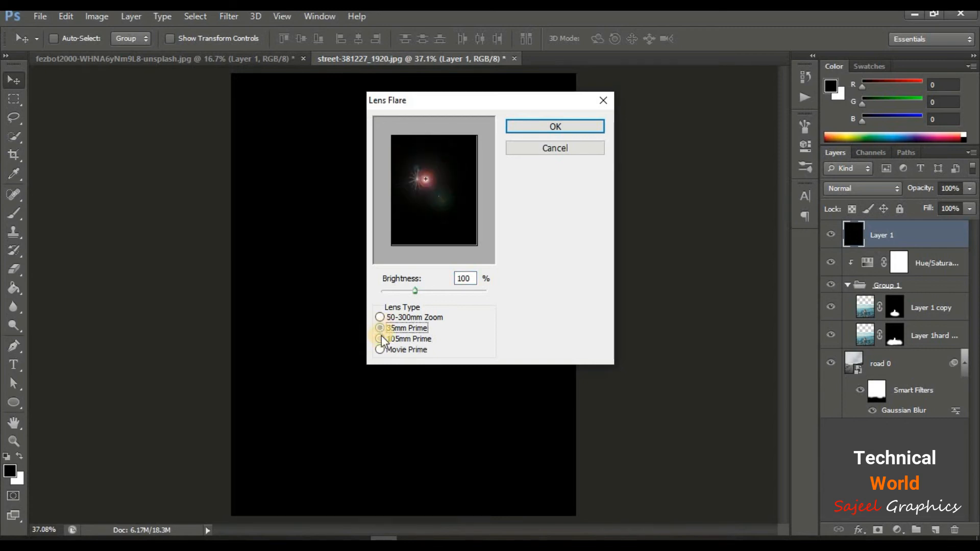
left_click(380, 350)
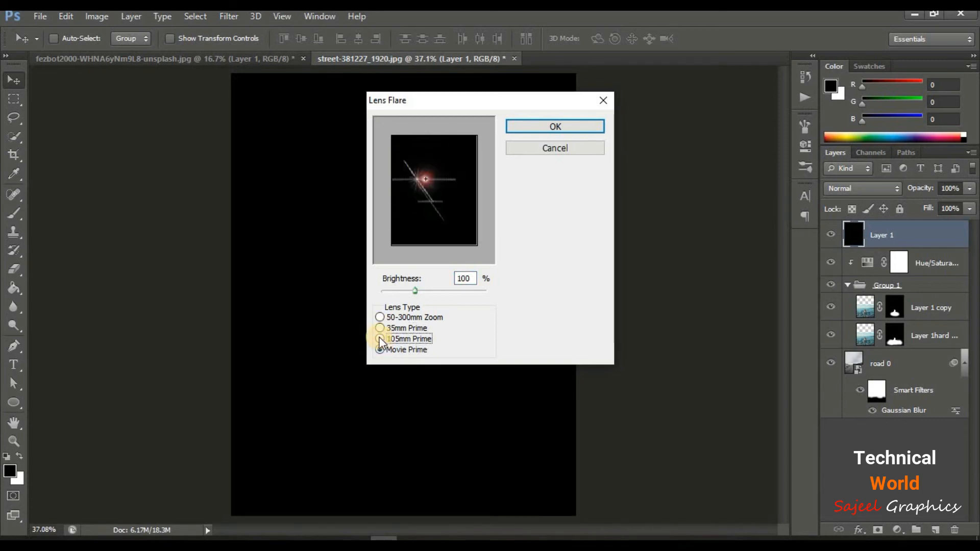
left_click(380, 339)
mouse_move(426, 179)
left_mouse_down()
mouse_move(438, 204)
mouse_move(436, 192)
left_mouse_up()
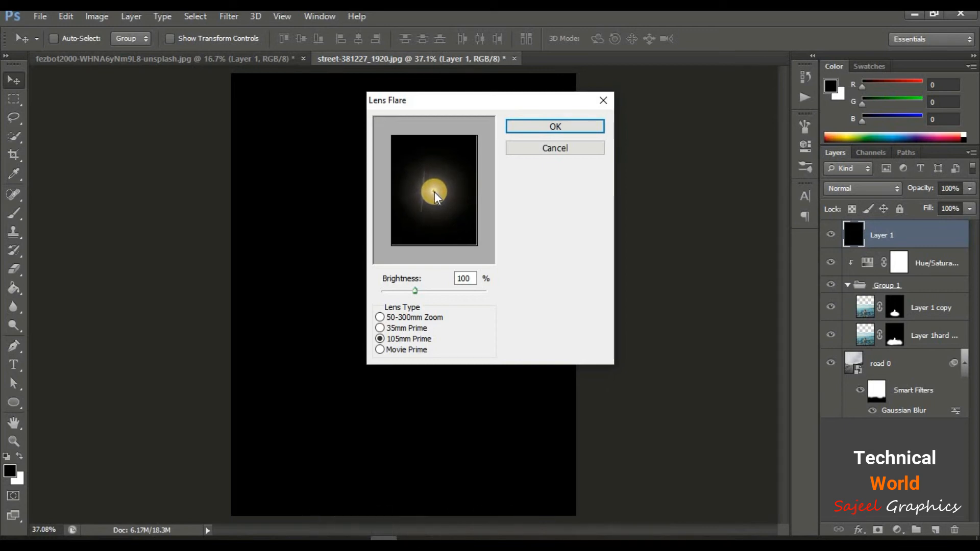
left_click(555, 127)
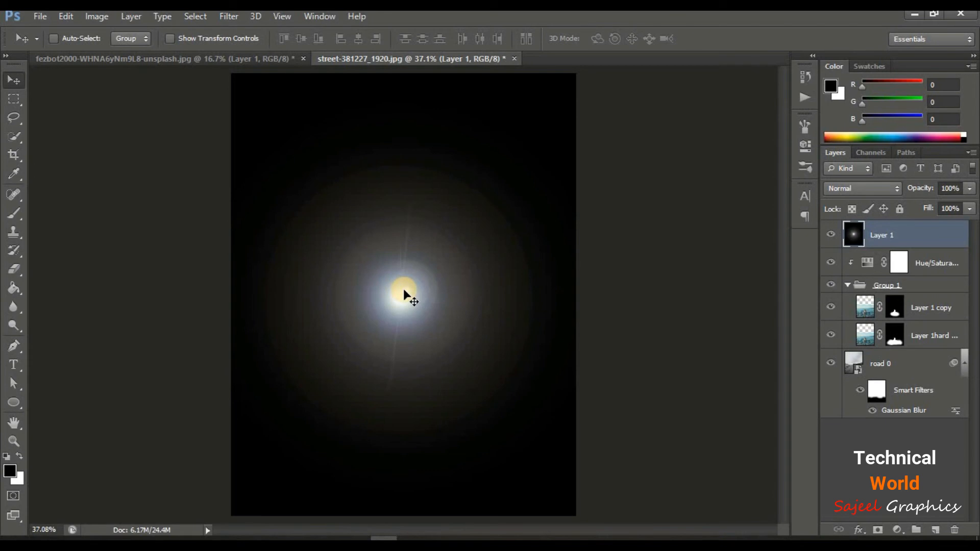
Apply a Gaussian Blur with a 5.0 pixel radius to the lens flare layer.
left_click(229, 15)
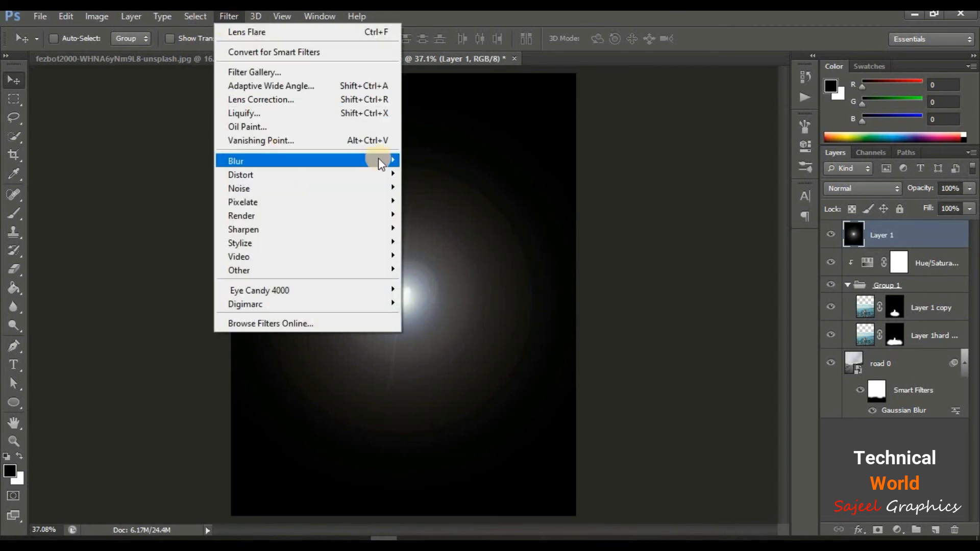
mouse_move(378, 159)
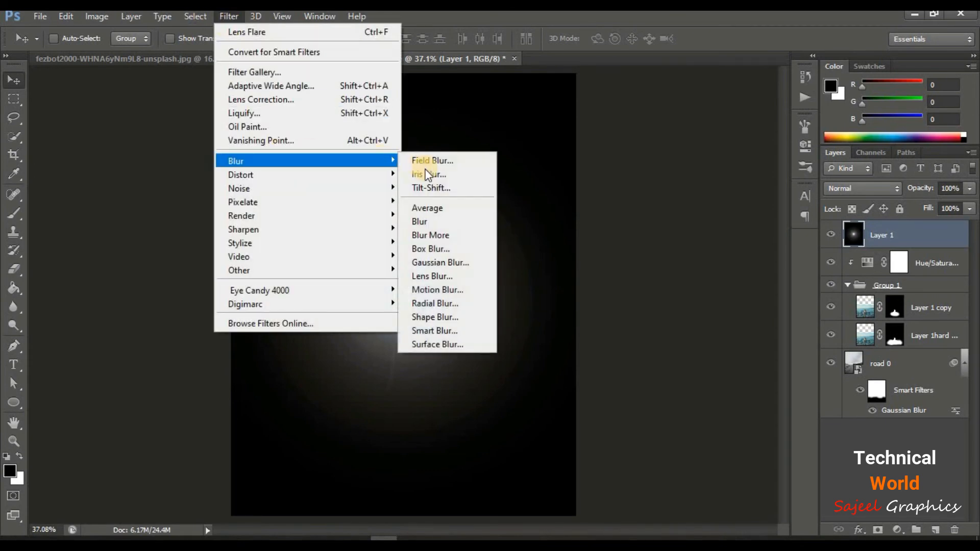
left_click(439, 259)
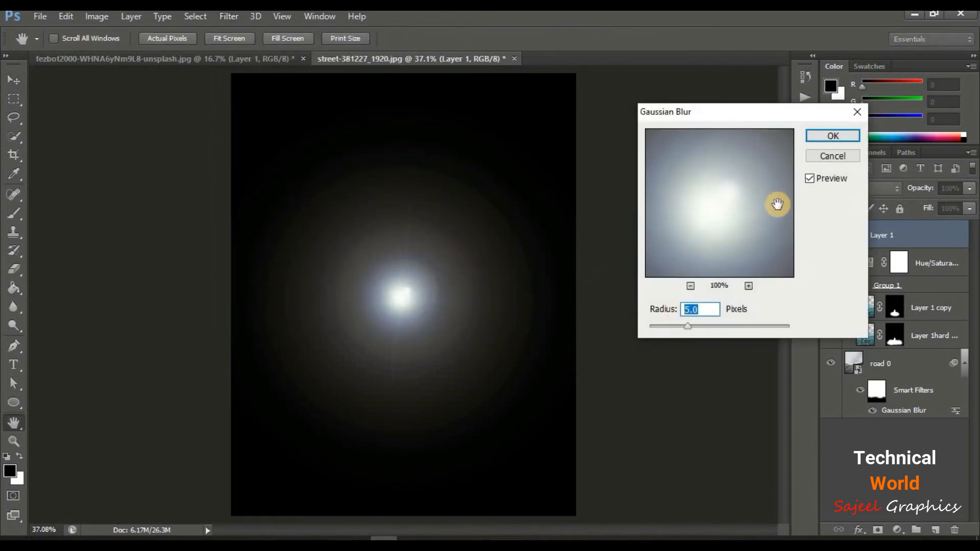
left_click(832, 135)
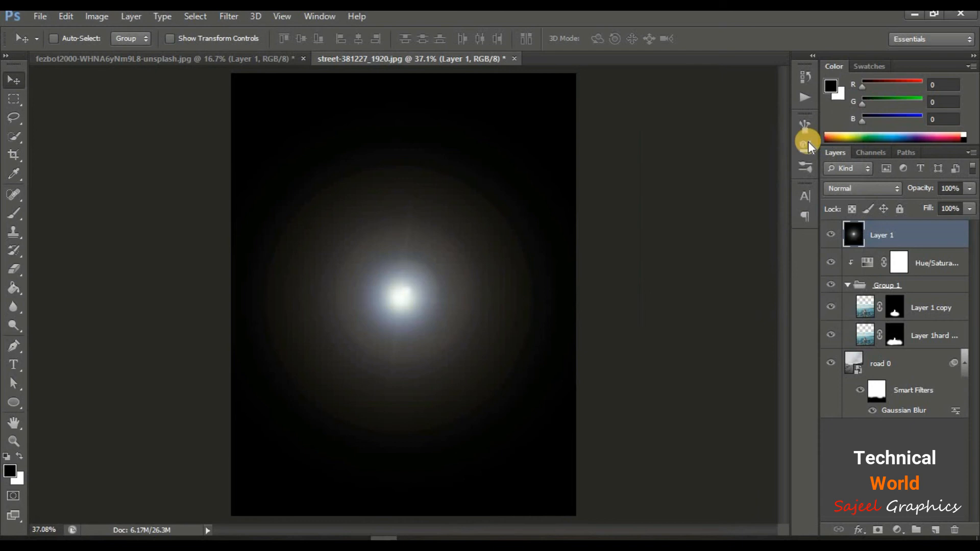
Set the lens flare layer's blend mode to Screen and rename the layer light.
left_click(891, 190)
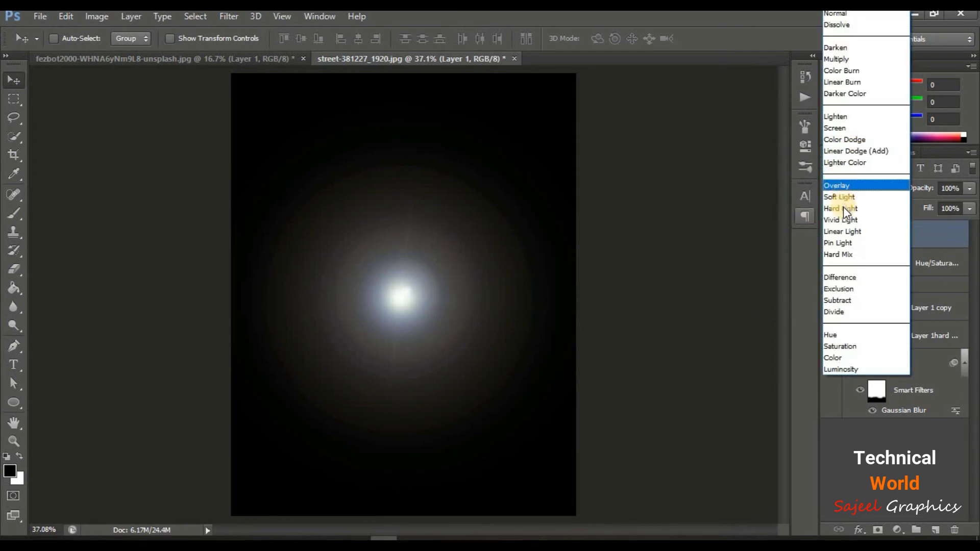
left_click(833, 128)
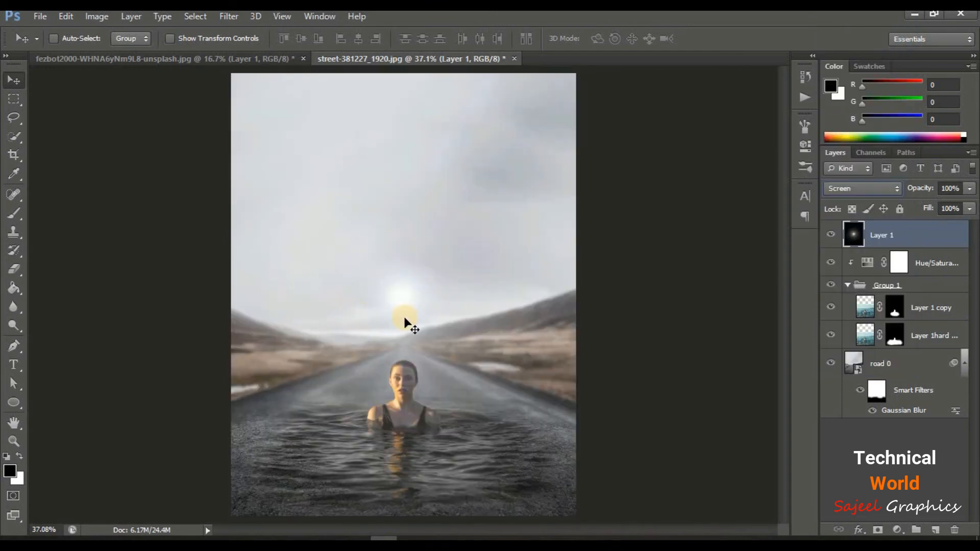
double_click(889, 235)
type("light")
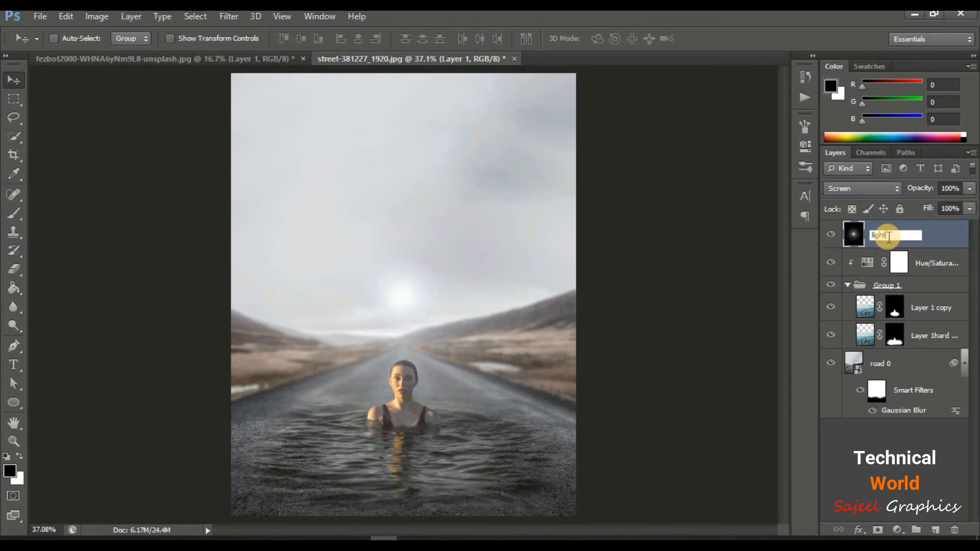
key("Return")
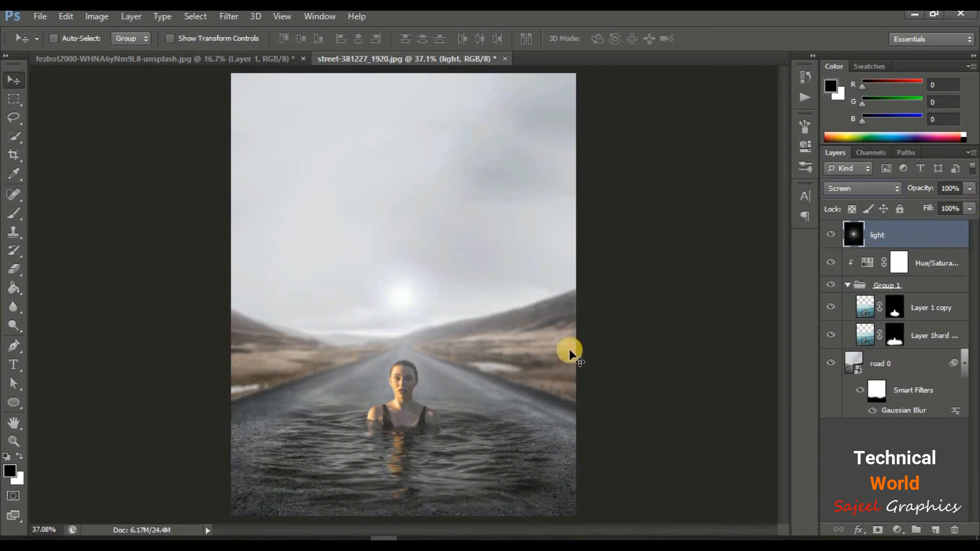
Move the light layer so its glow sits at the left edge of the sky, above the hills.
left_click_drag(423, 302, 274, 246)
key("ctrl+t")
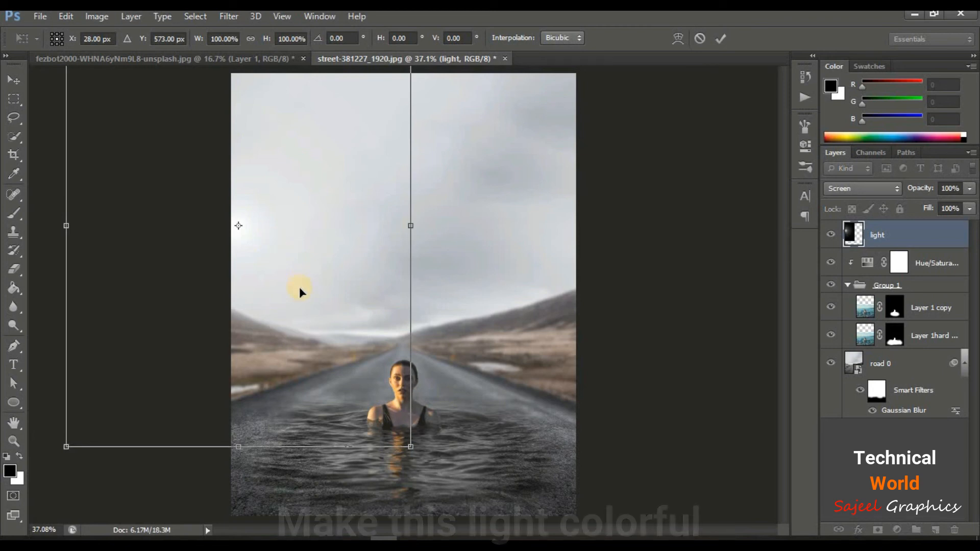
key("Return")
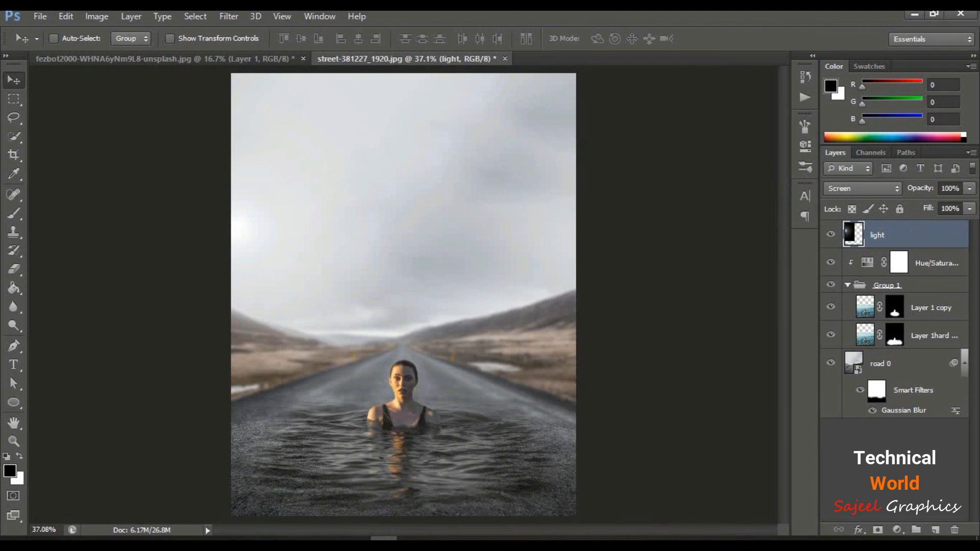
Add a Hue/Saturation adjustment above the light layer and clip it to that layer.
left_click(896, 525)
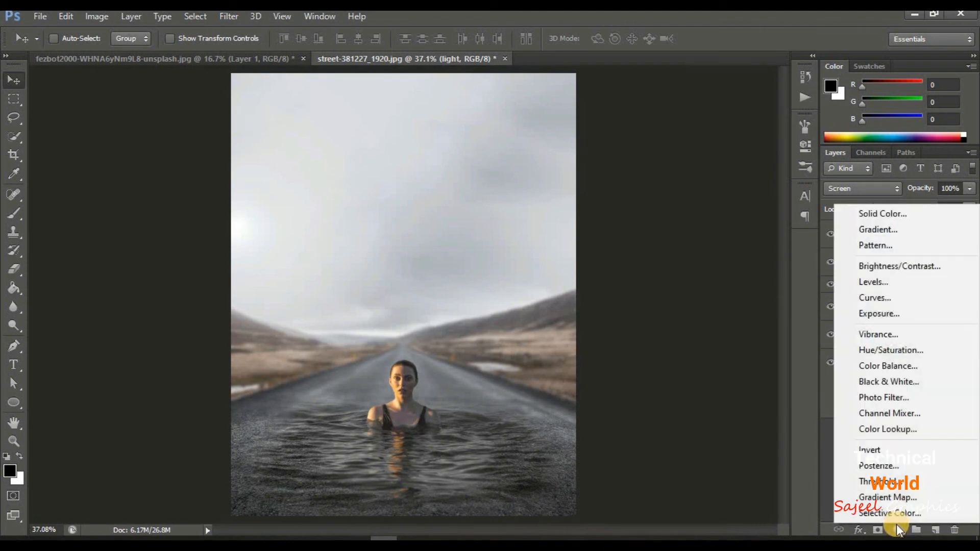
left_click(895, 350)
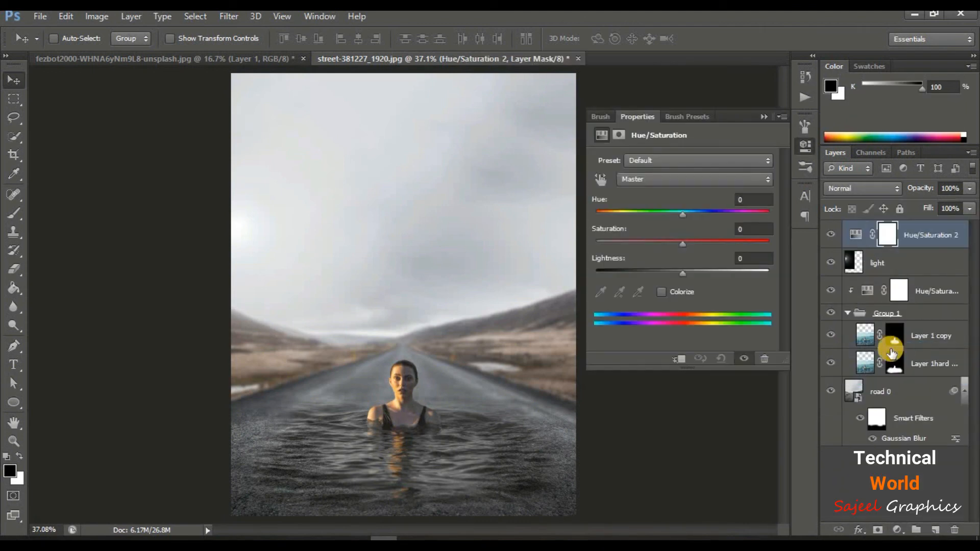
left_click(680, 360)
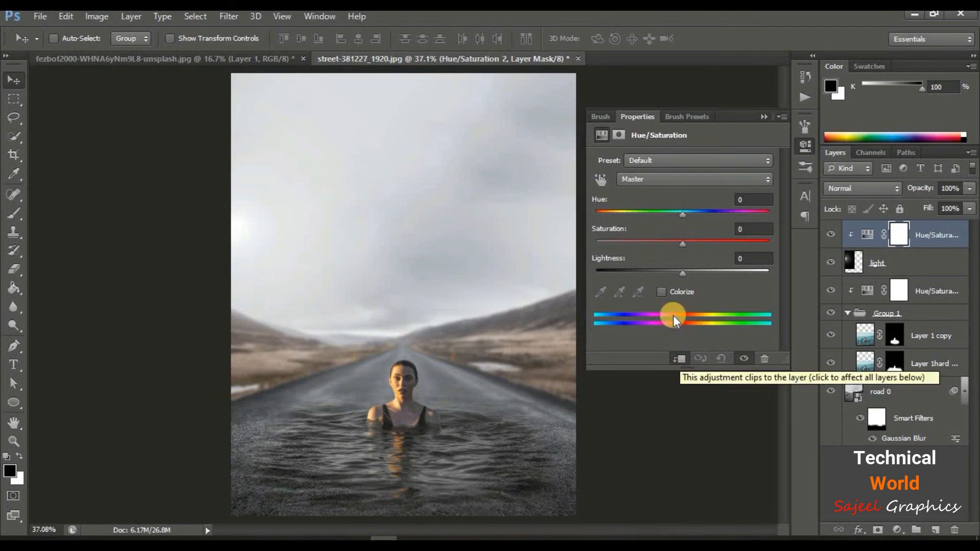
Colorize the light glow orange with hue 27 and saturation 64 in its clipped Hue/Saturation adjustment.
left_click(662, 292)
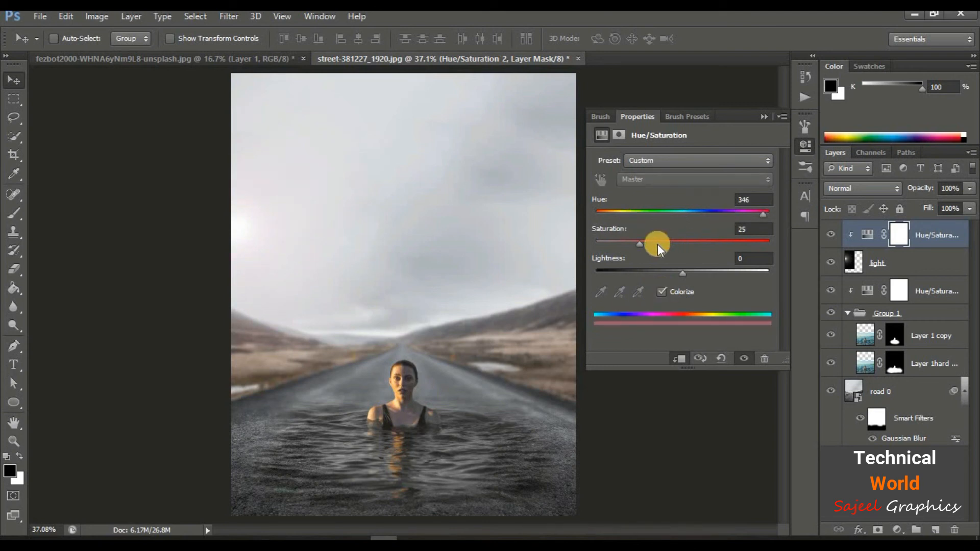
left_click_drag(628, 212, 577, 207)
left_click_drag(639, 242, 686, 237)
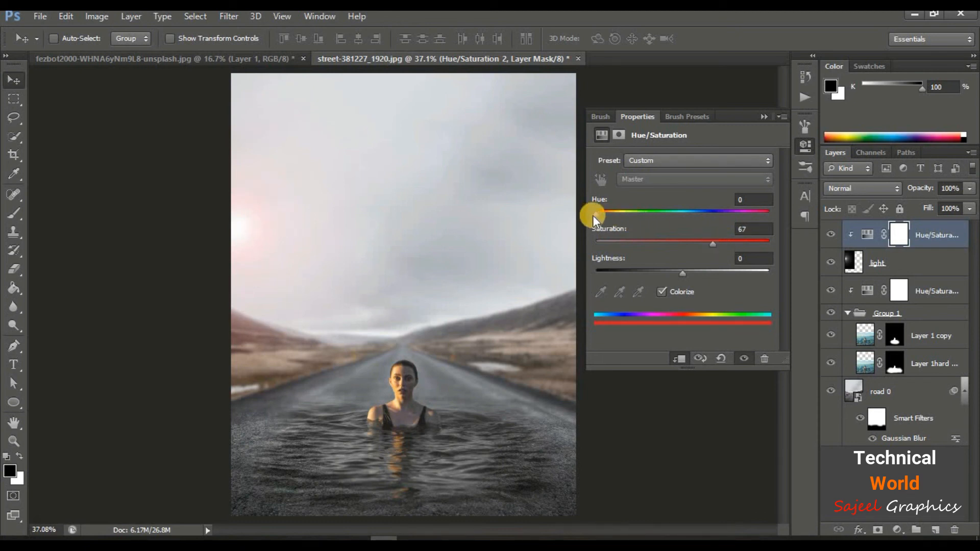
left_click_drag(598, 216, 609, 215)
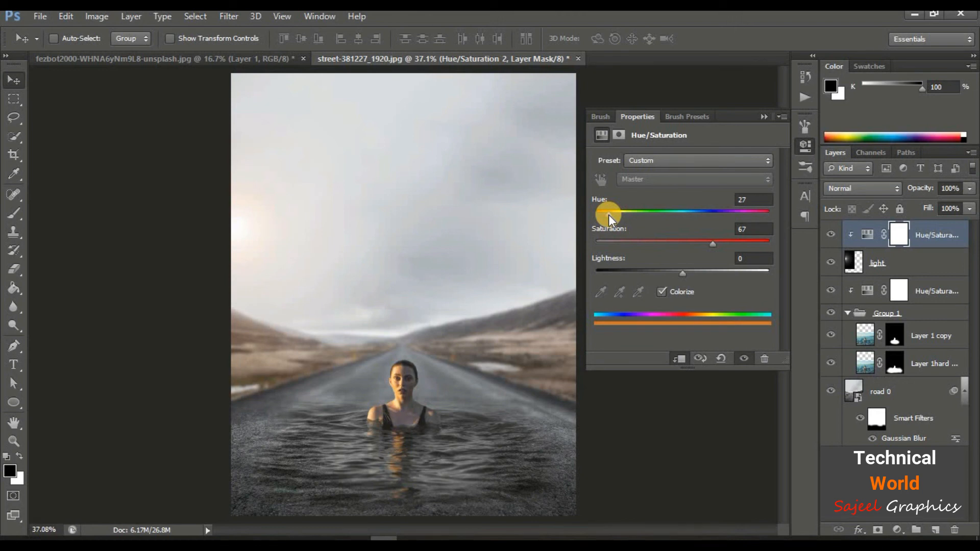
left_click_drag(609, 214, 608, 214)
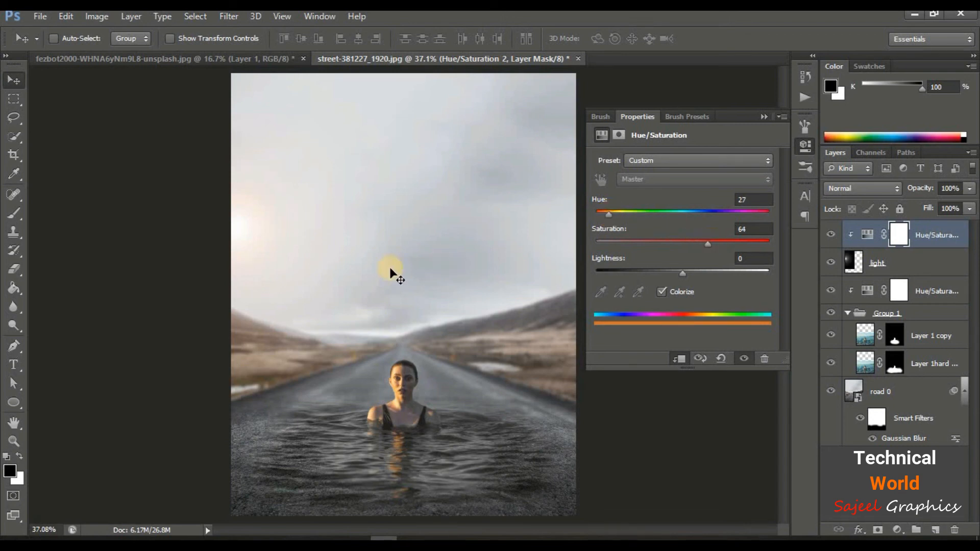
left_click(764, 115)
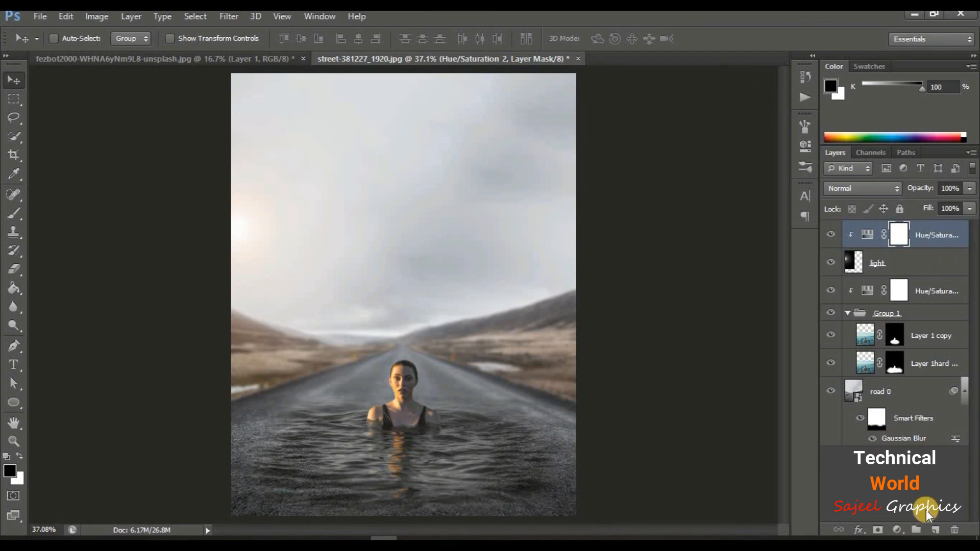
Add a Selective Color adjustment at the top of the layer stack, setting Neutrals cyan to -4% and fine-tuning their magenta.
left_click(900, 530)
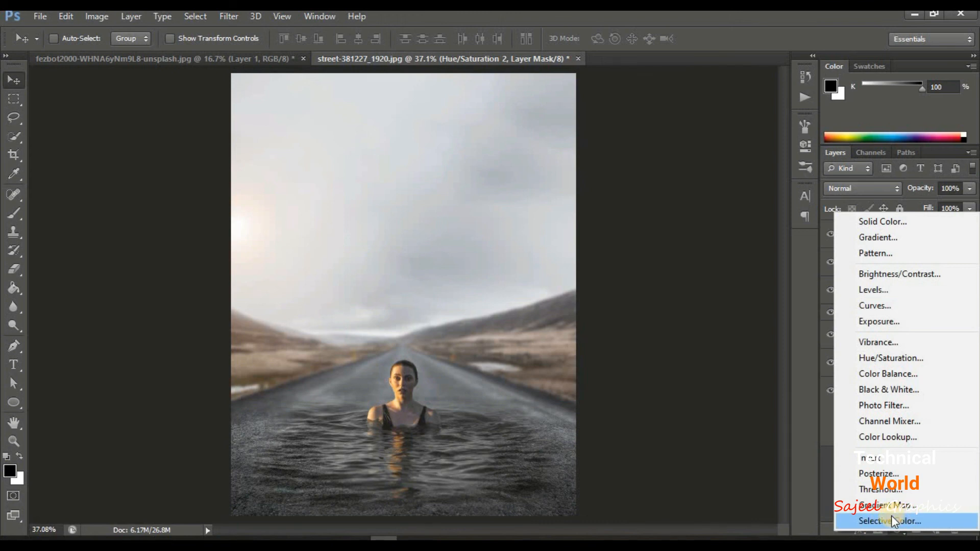
left_click(892, 521)
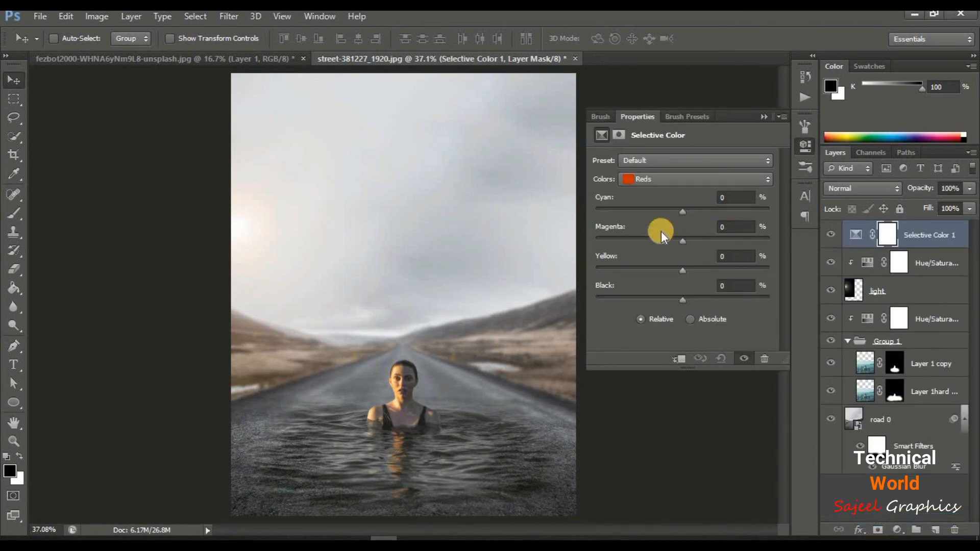
left_click(748, 180)
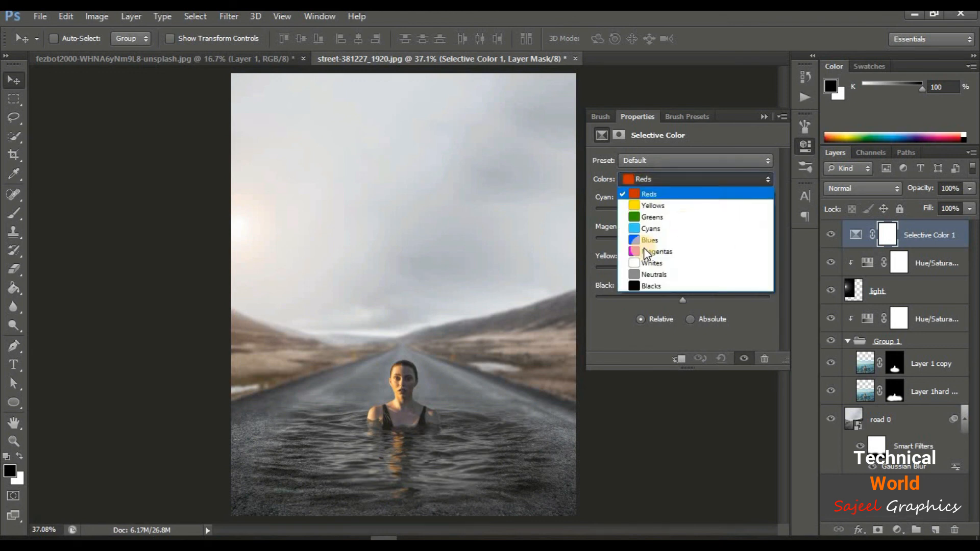
left_click(665, 274)
left_click_drag(682, 213, 682, 241)
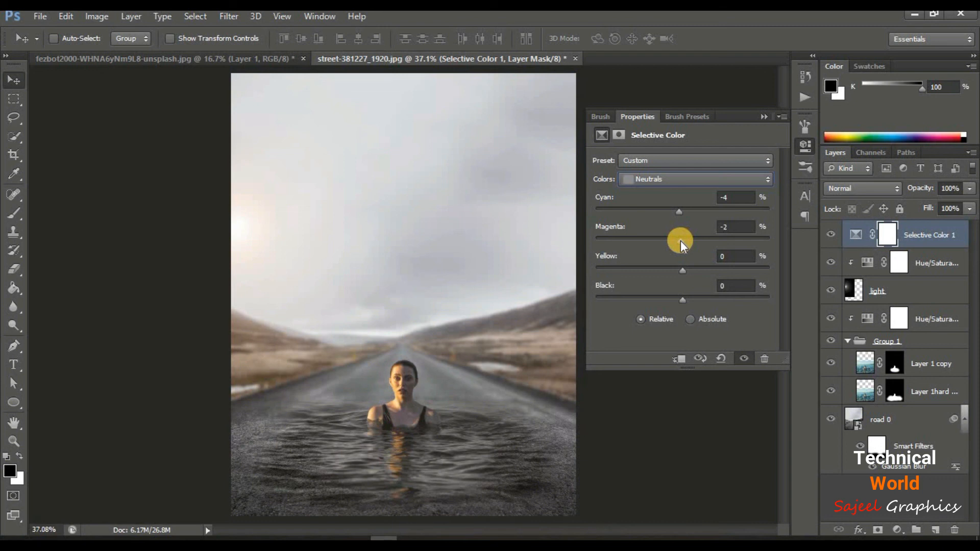
left_click_drag(680, 241, 682, 241)
Set the cyan of the Blacks to +34% in the Selective Color adjustment to tint the shadows teal.
left_click(724, 179)
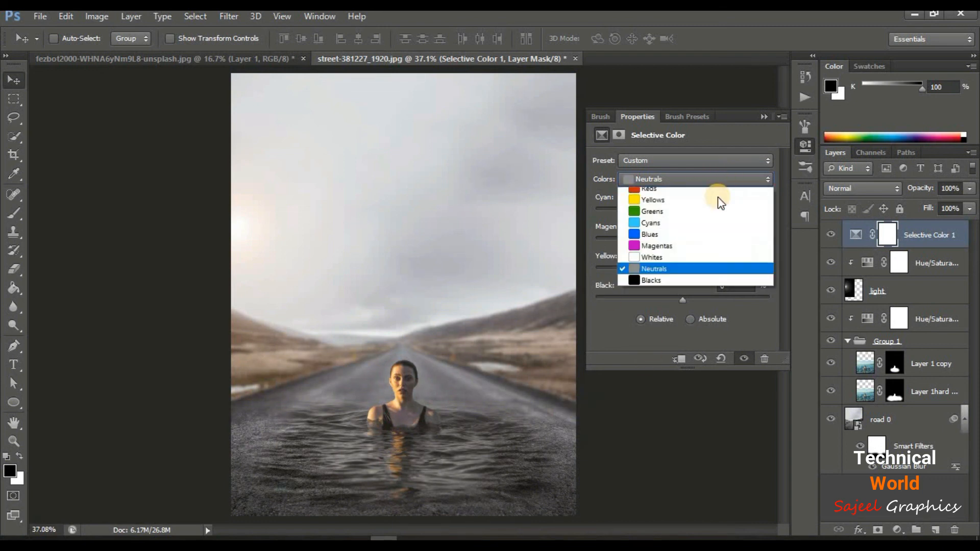
left_click(672, 284)
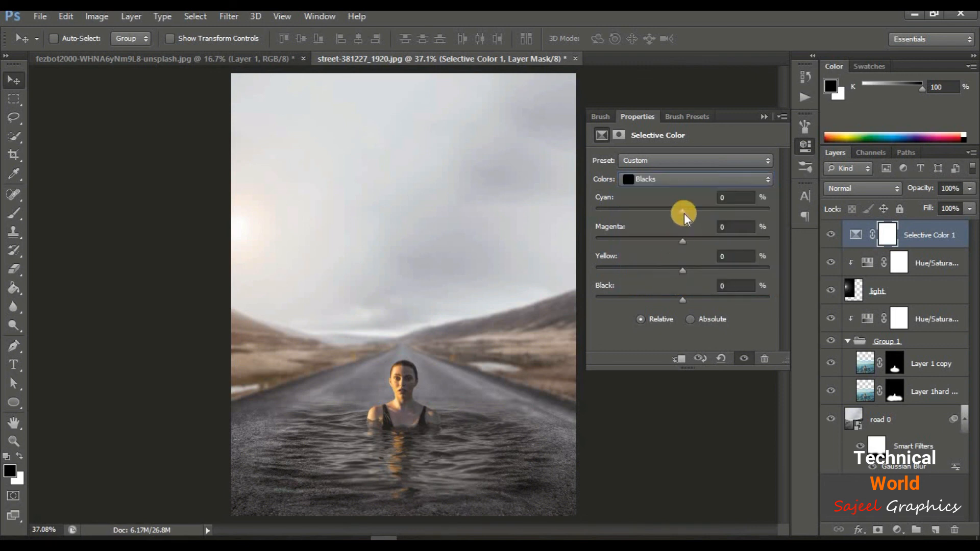
left_click_drag(683, 211, 688, 213)
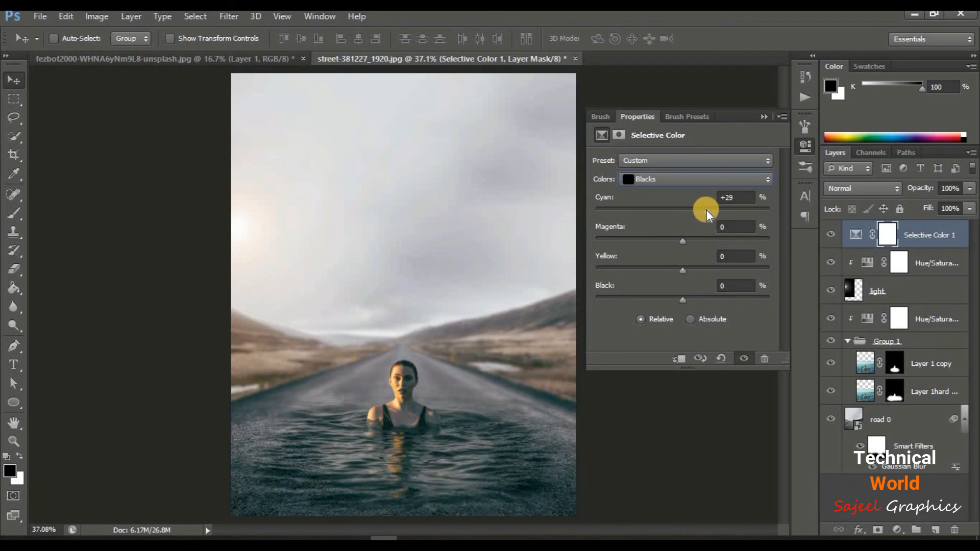
left_click_drag(726, 210, 685, 213)
left_click_drag(712, 214, 713, 213)
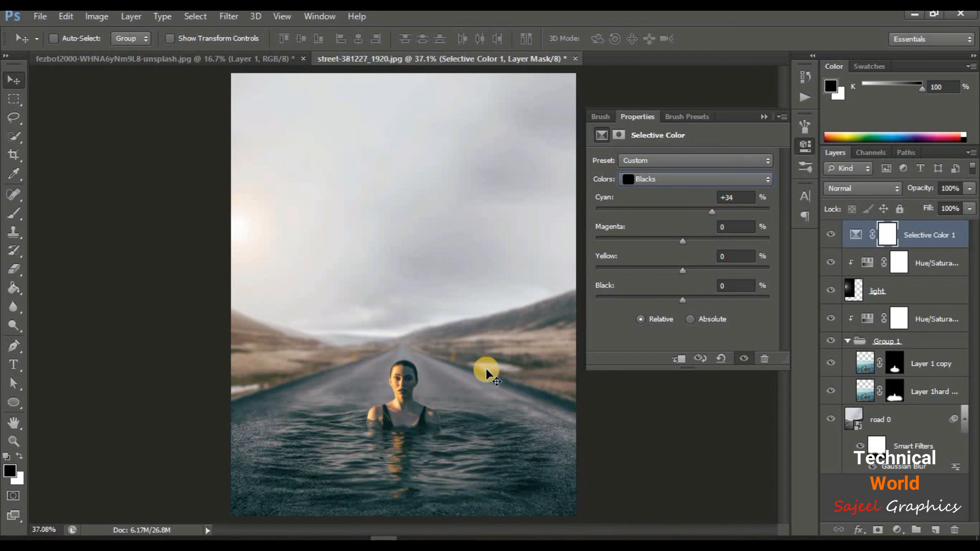
double_click(760, 115)
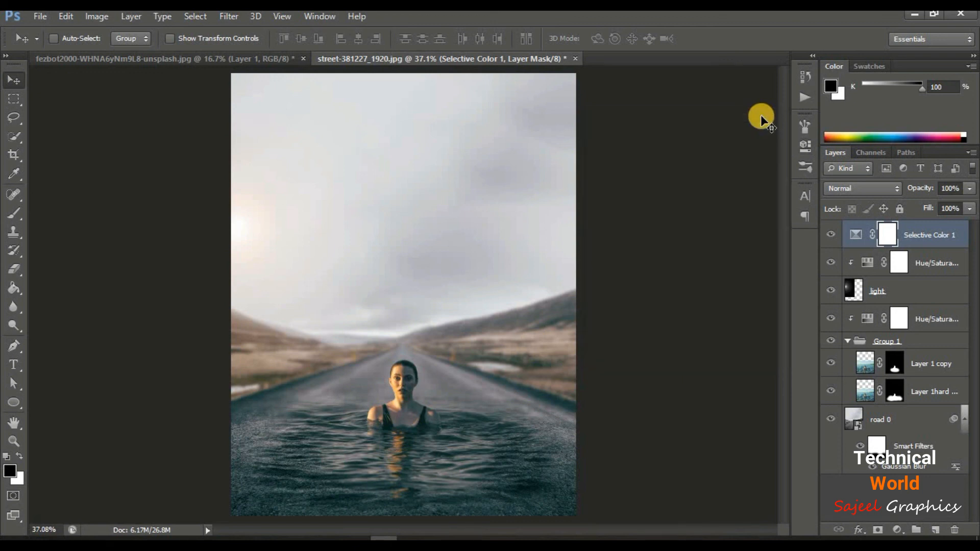